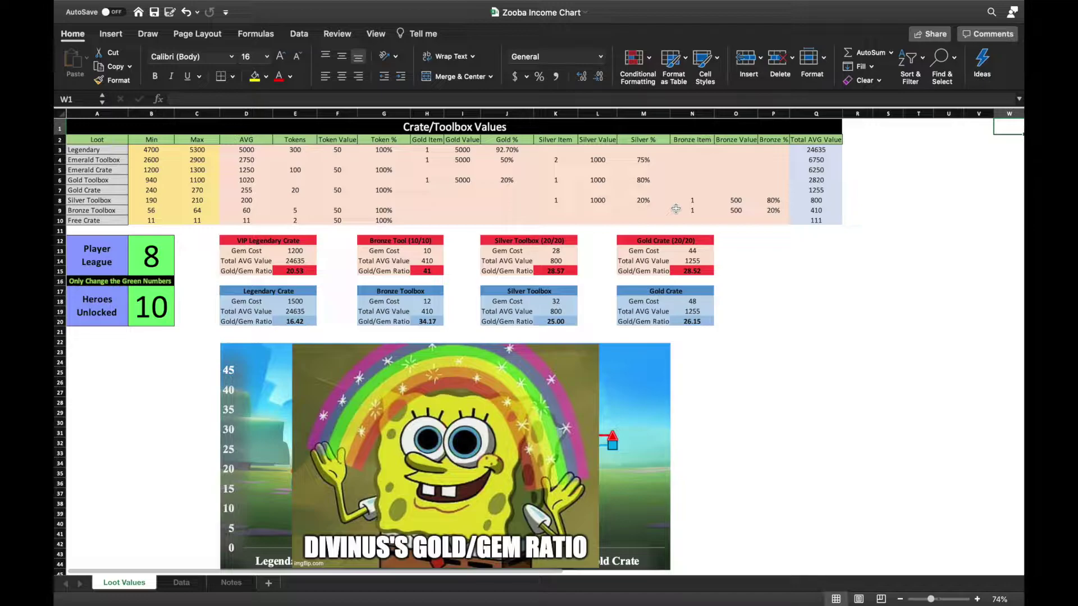
# Step: Select the league and hero input block, then the Legendary Crate and Bronze Toolbox ratio tables
pyautogui.click(187, 336)
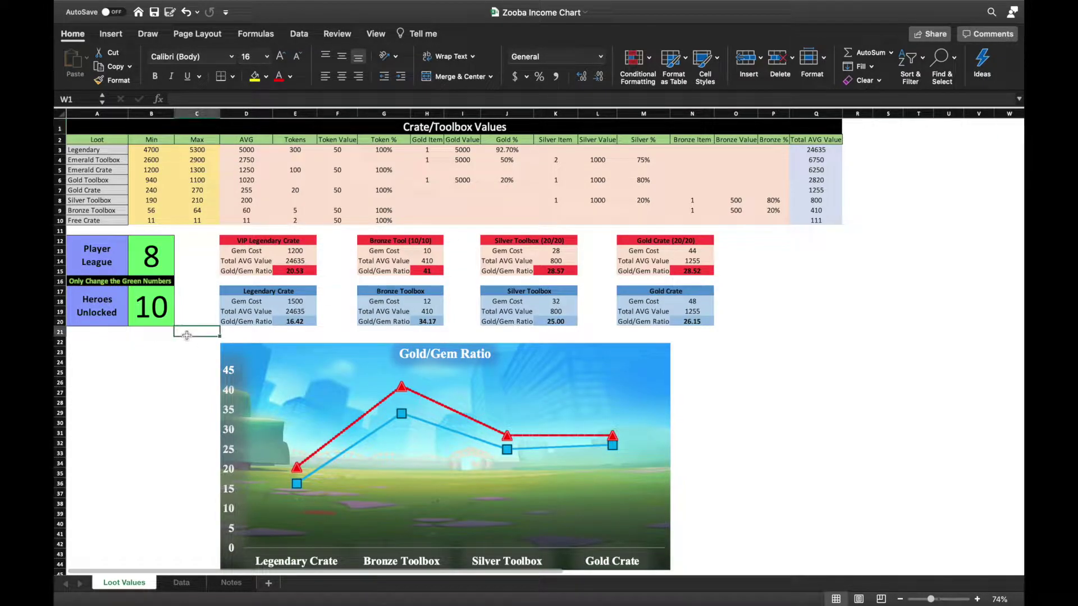
pyautogui.moveTo(187, 336); pyautogui.dragTo(98, 232)
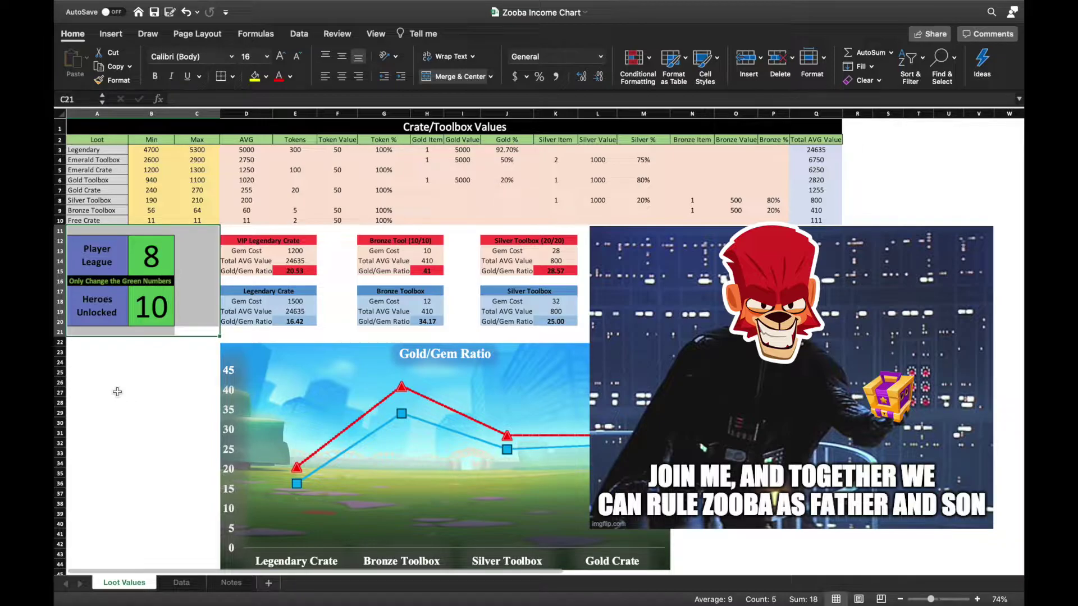
pyautogui.click(329, 281)
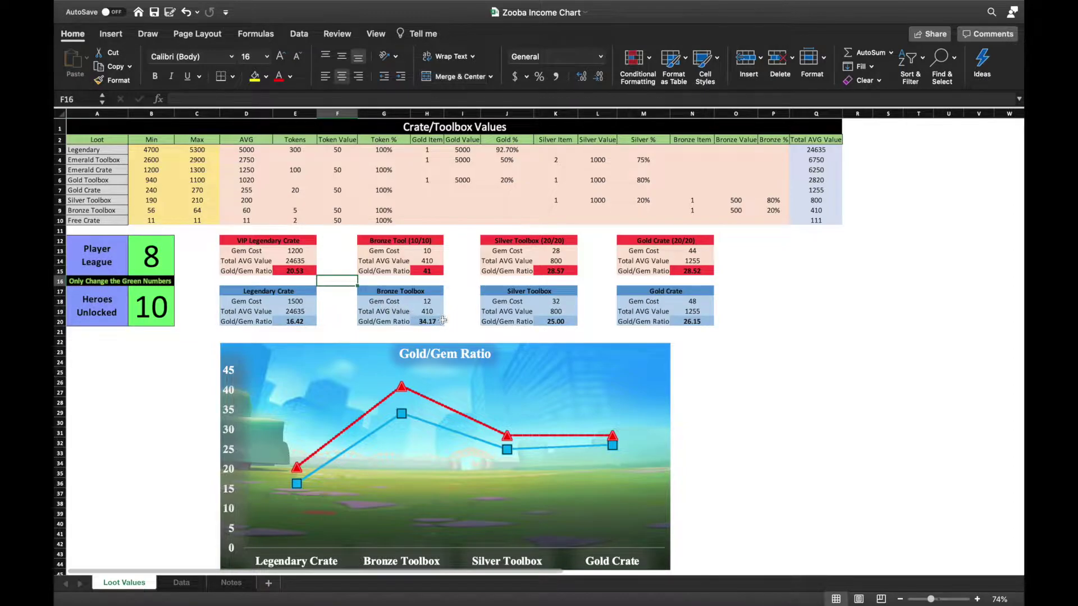
pyautogui.moveTo(456, 331); pyautogui.dragTo(205, 281)
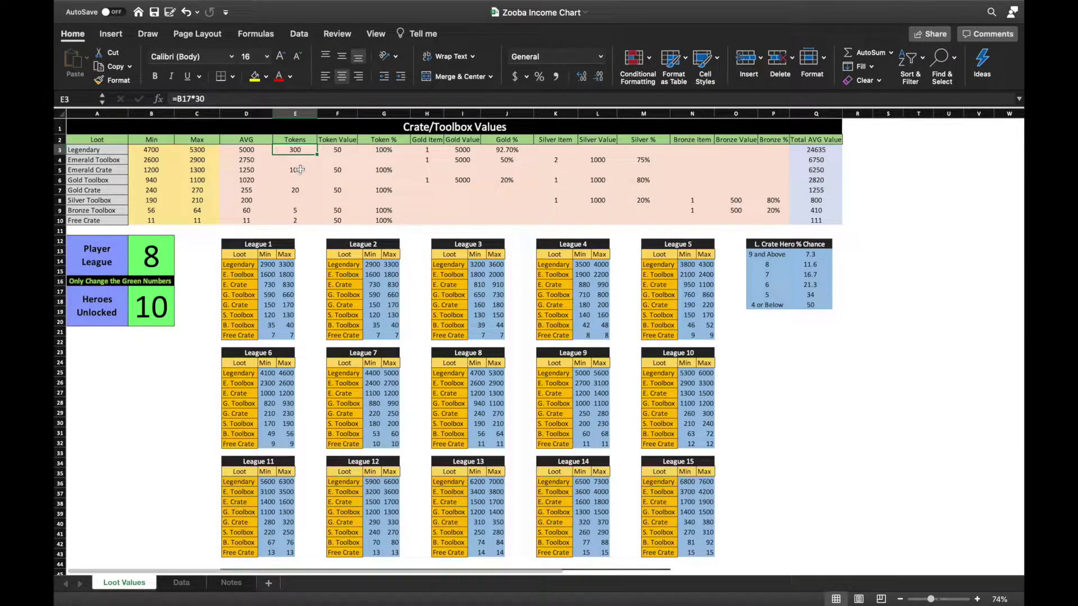
# Step: Inspect the Tokens formulas in E5, E7, E9 and E10
pyautogui.click(299, 169)
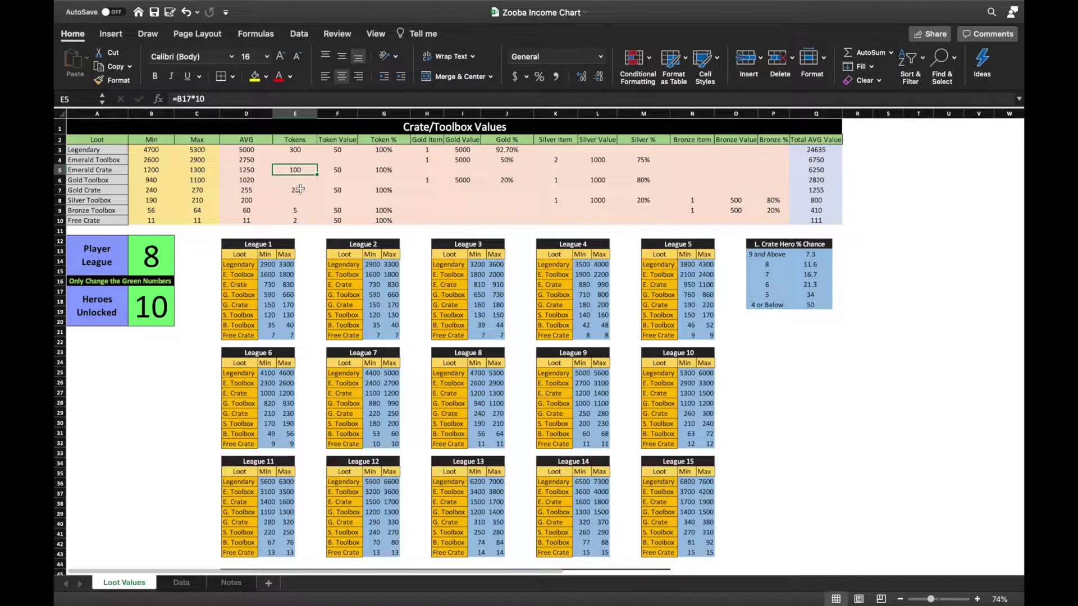
pyautogui.click(300, 189)
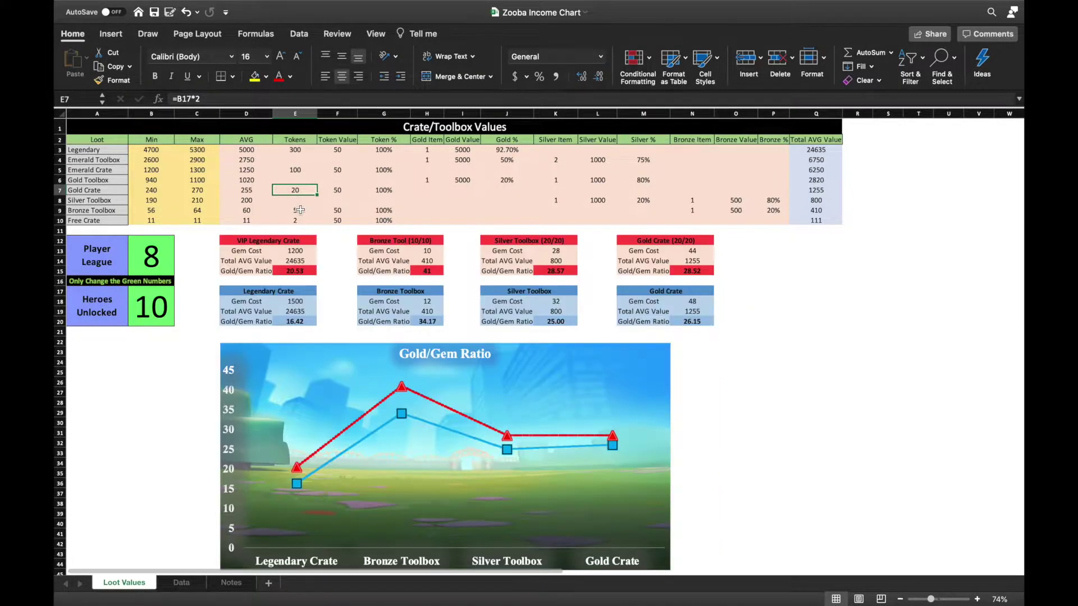
pyautogui.click(299, 210)
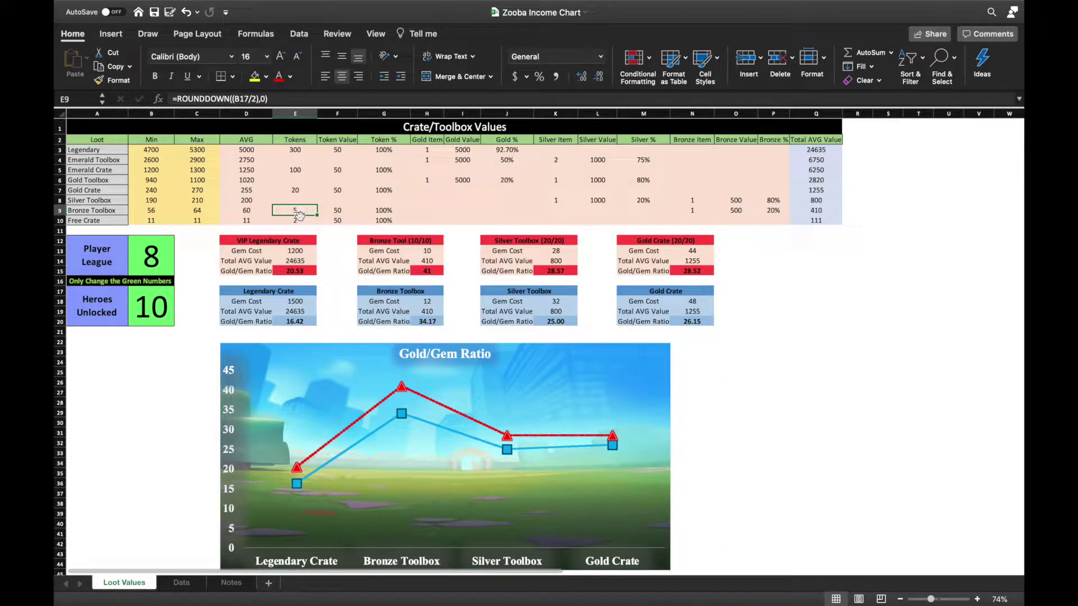
pyautogui.click(298, 221)
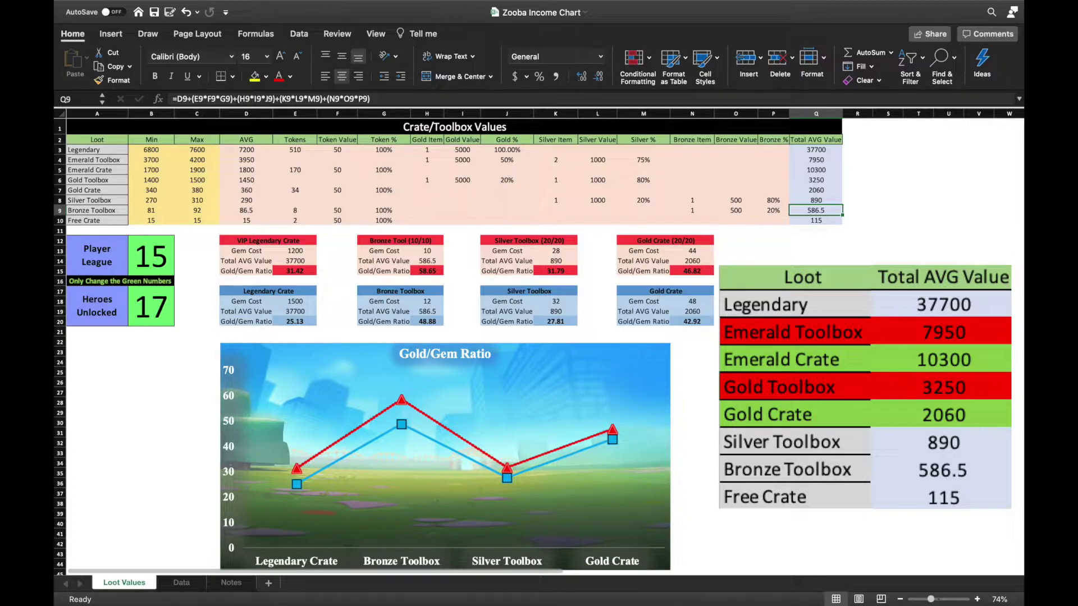
pyautogui.click(759, 239)
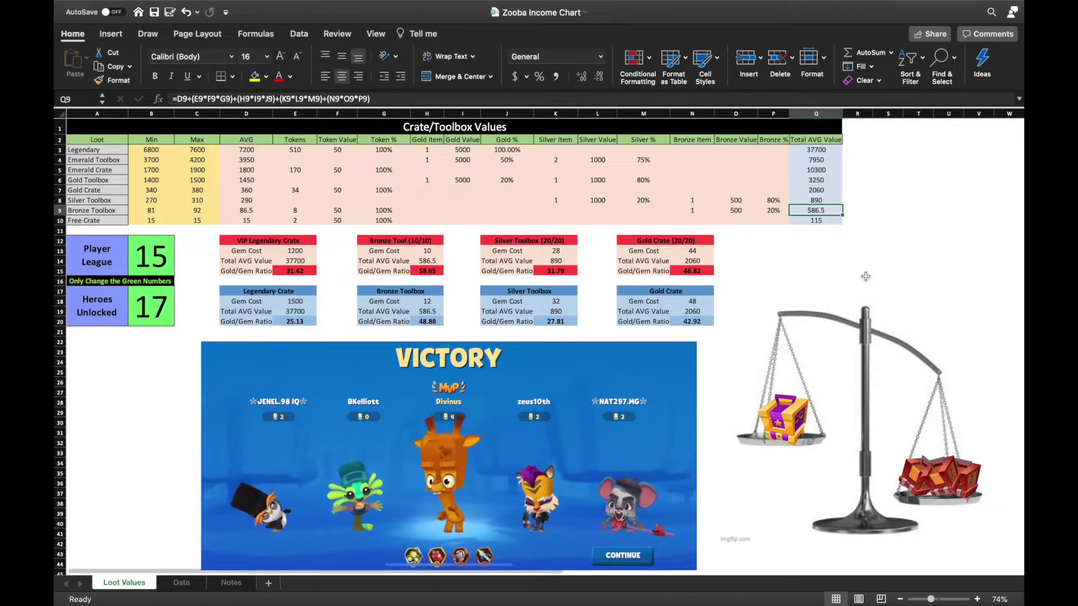
pyautogui.click(765, 240)
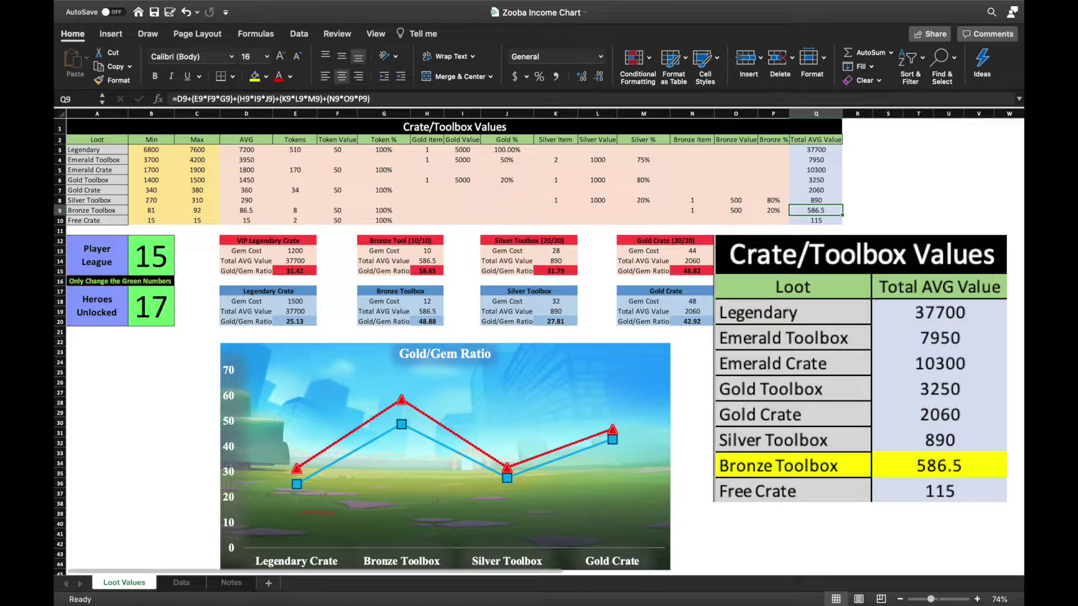
# Step: Add the 'Calculations' heading in P12
pyautogui.click(773, 240)
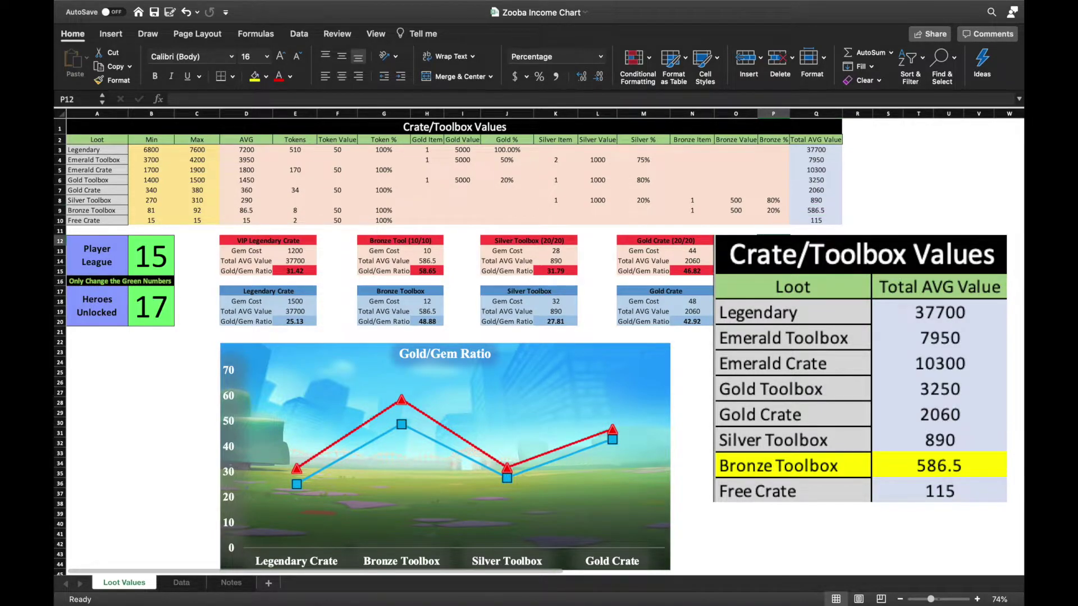
pyautogui.write('Calculations')
pyautogui.press('Return')
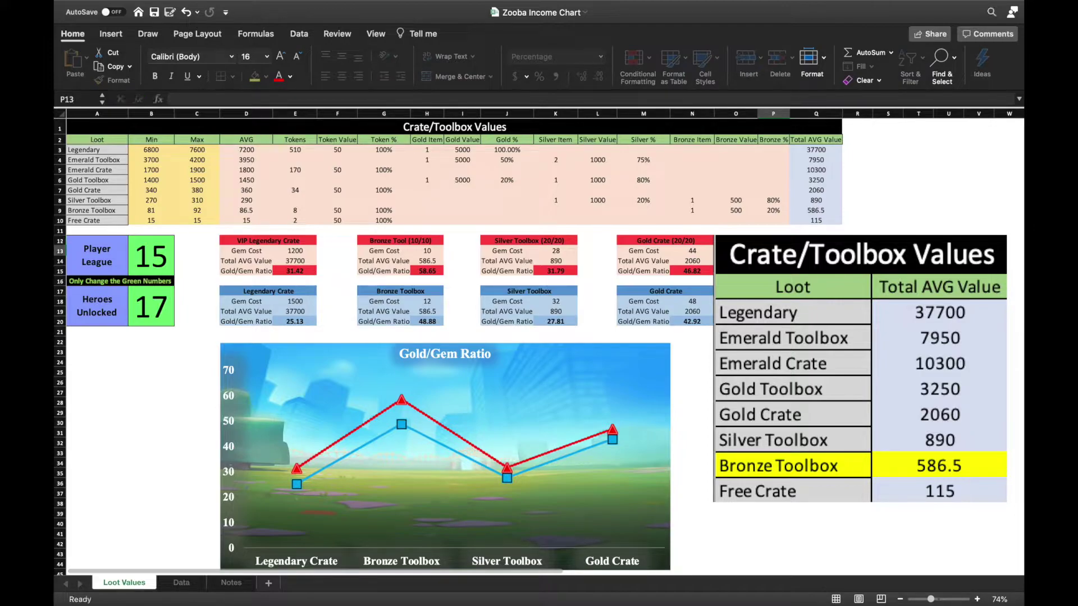
pyautogui.press('Up')
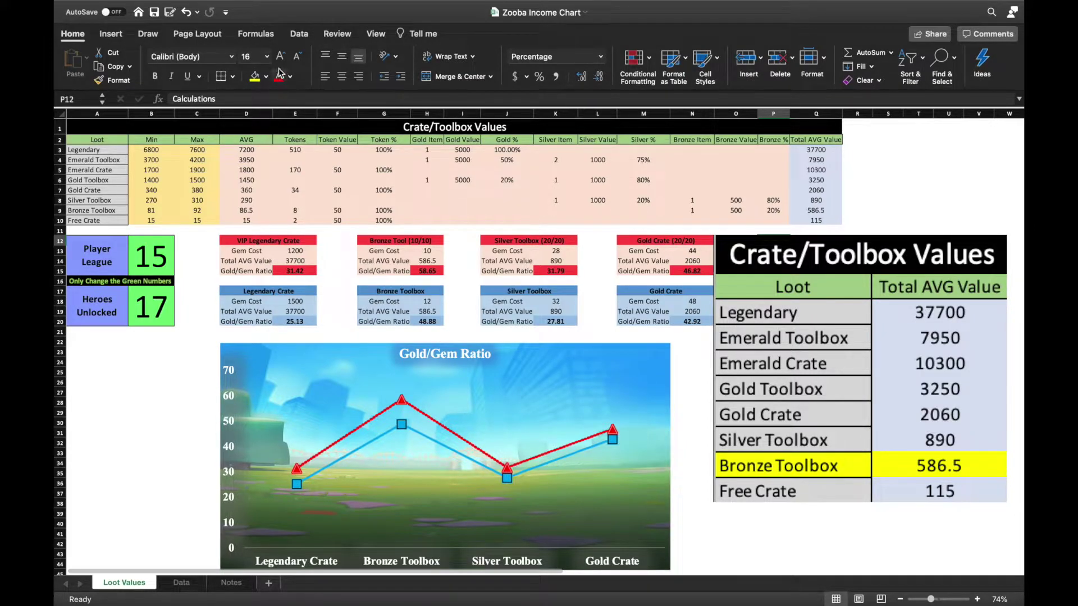
pyautogui.click(662, 242)
pyautogui.press('Right')
pyautogui.press('Right')
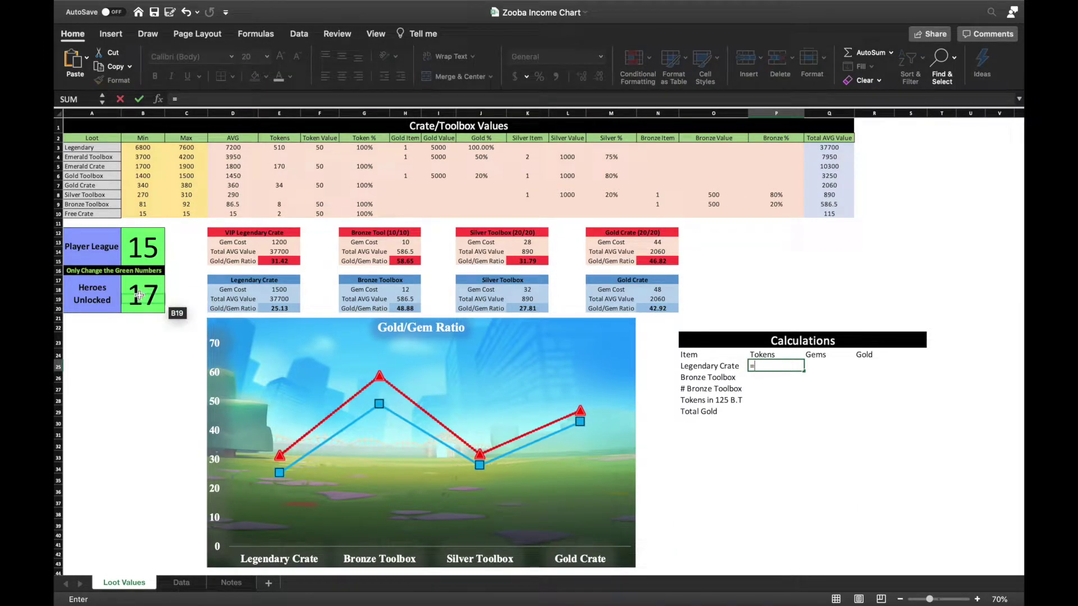
# Step: Set Legendary Crate tokens to =B17*30 (510) and Bronze Toolbox tokens to 8
pyautogui.click(140, 295)
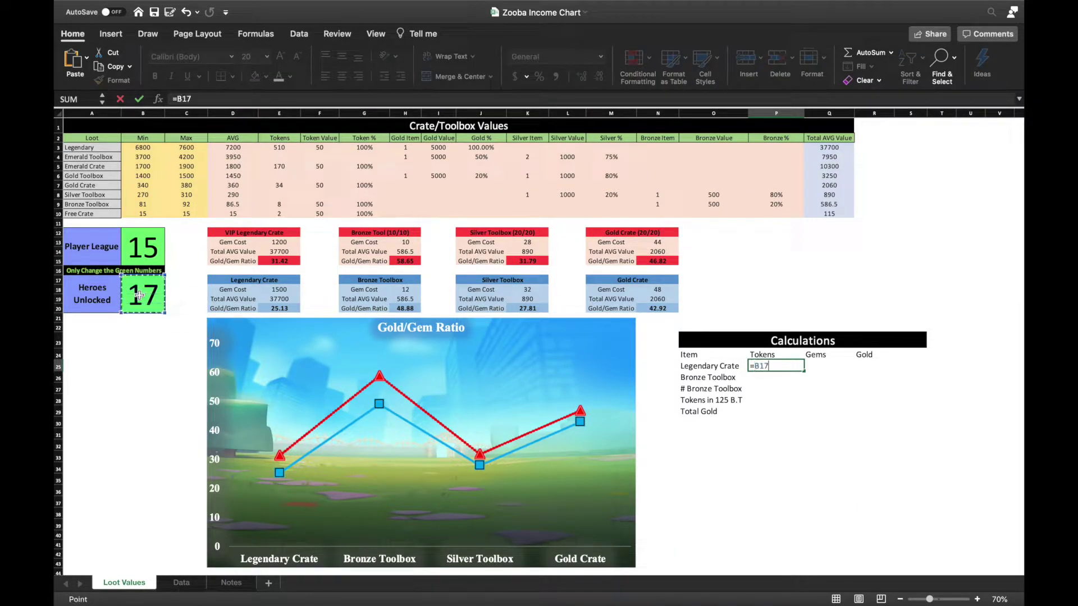
pyautogui.write('*')
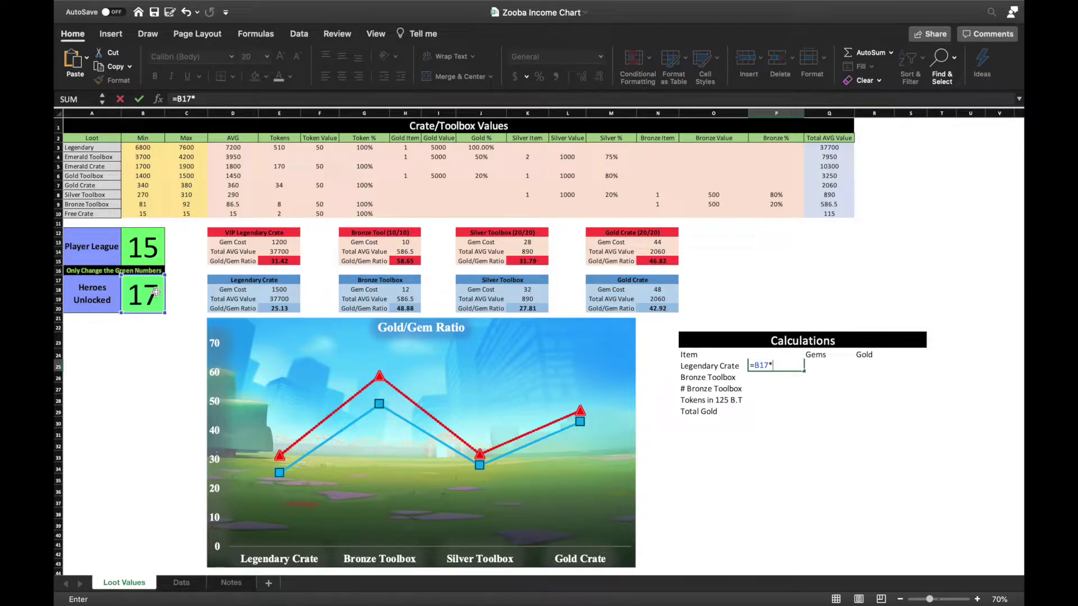
pyautogui.write('30')
pyautogui.press('Return')
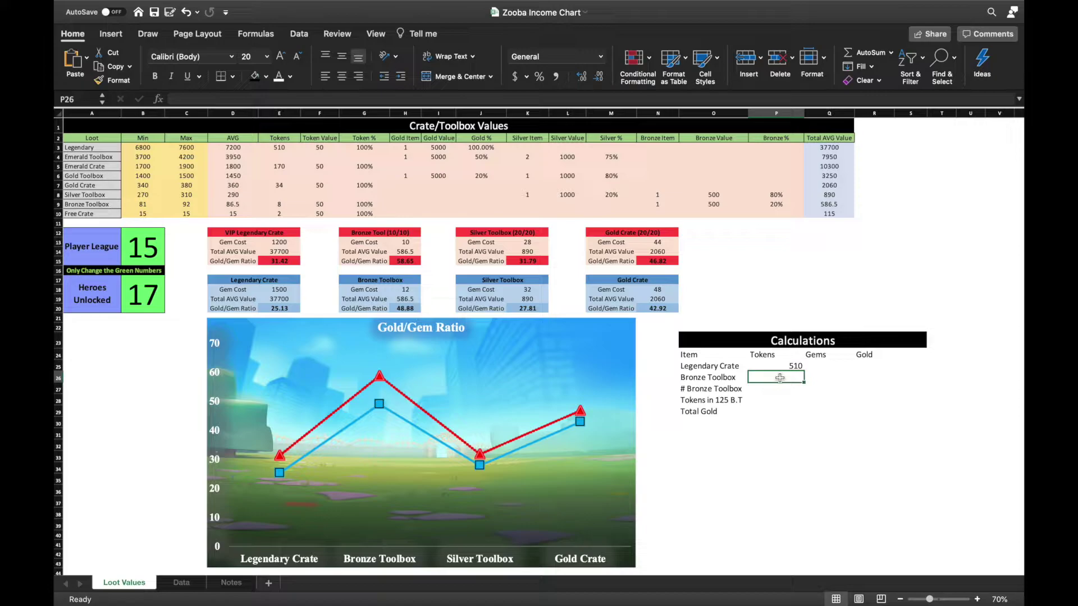
pyautogui.write('8')
pyautogui.doubleClick(801, 388)
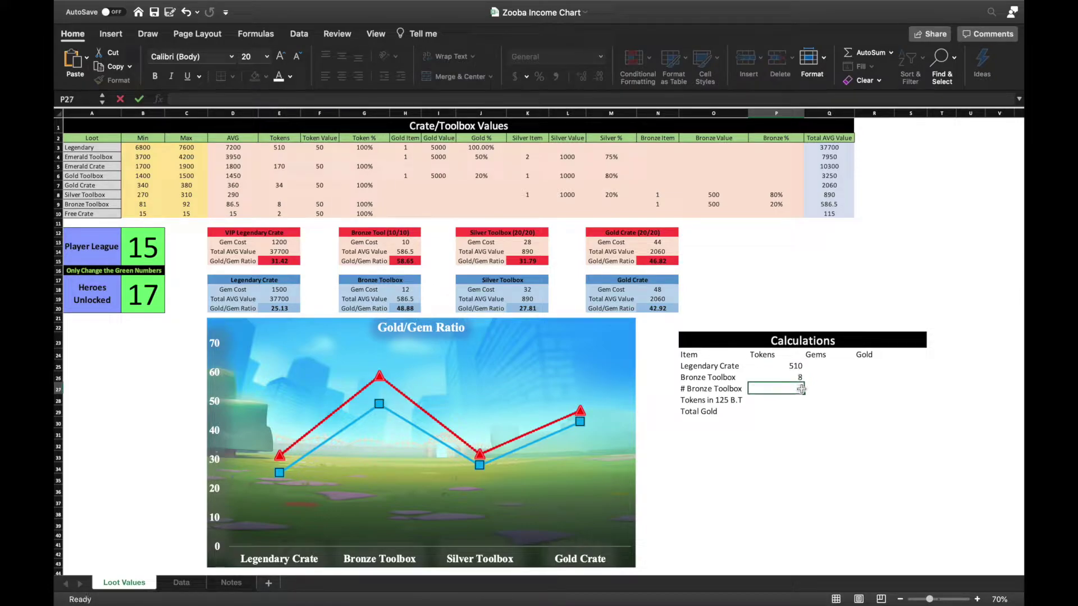
pyautogui.press('Escape')
# Step: Enter gem costs of 1500 for Legendary Crate and 12 for Bronze Toolbox
pyautogui.click(829, 366)
pyautogui.write('1')
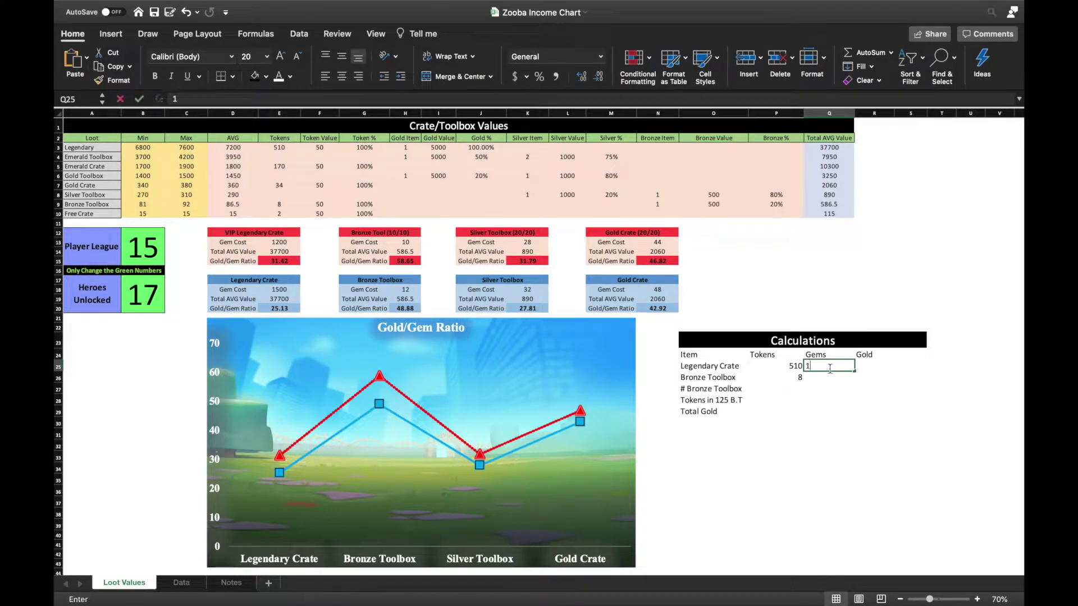
pyautogui.write('500')
pyautogui.press('Return')
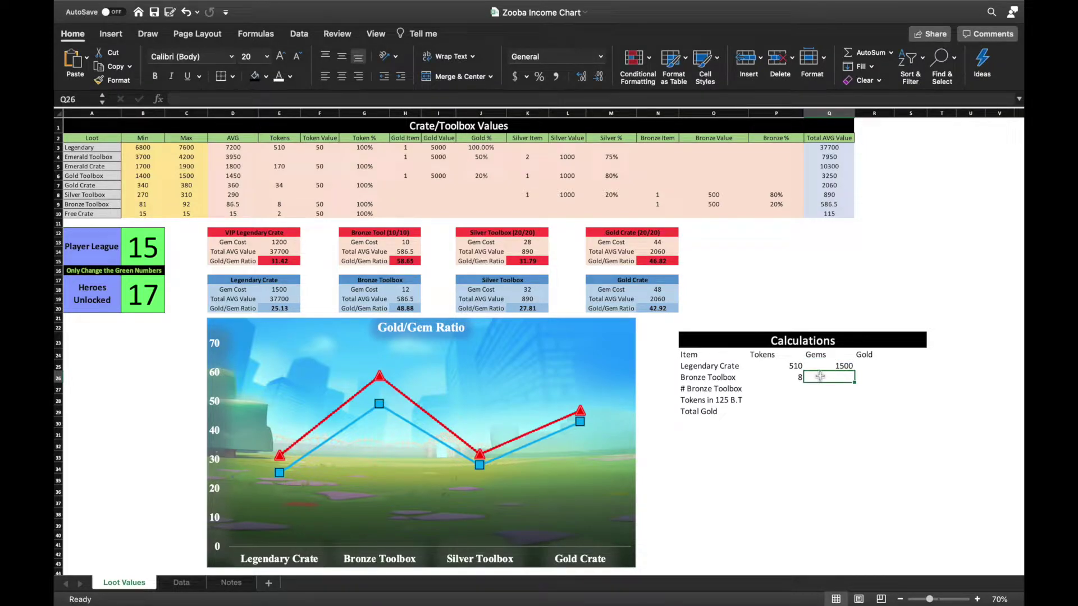
pyautogui.write('12')
pyautogui.doubleClick(847, 396)
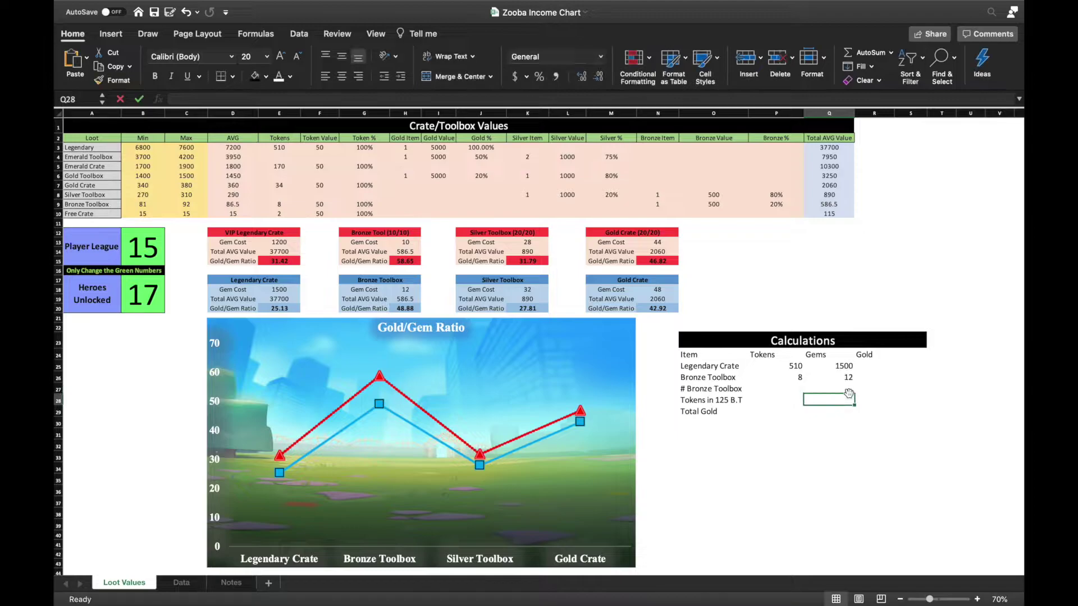
pyautogui.click(846, 389)
# Step: Compute Bronze Toolboxes per crate as Legendary gems divided by Toolbox gems (125)
pyautogui.click(910, 392)
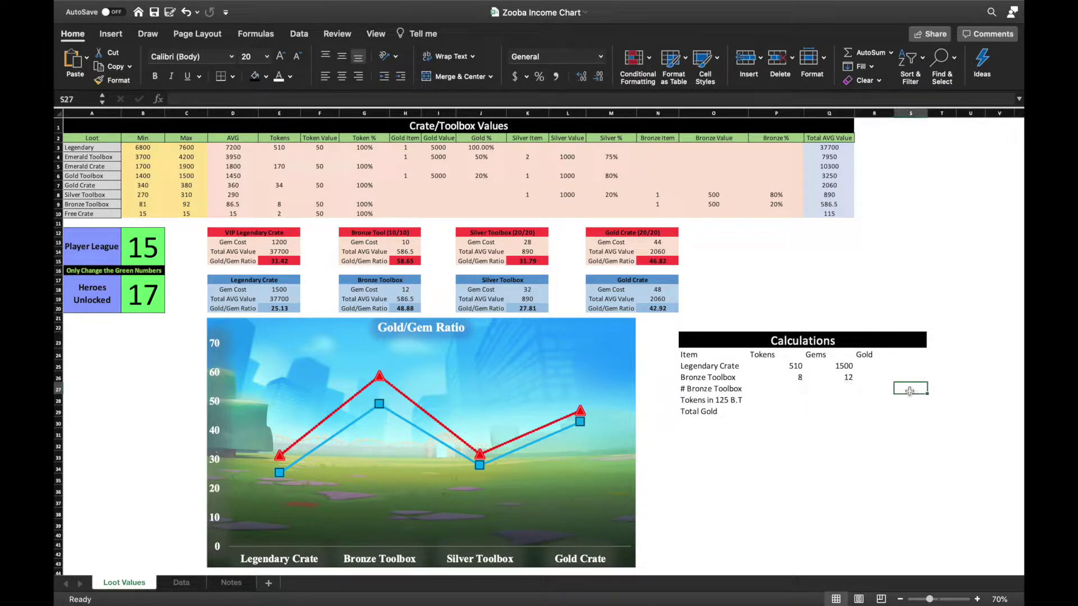
pyautogui.write('=')
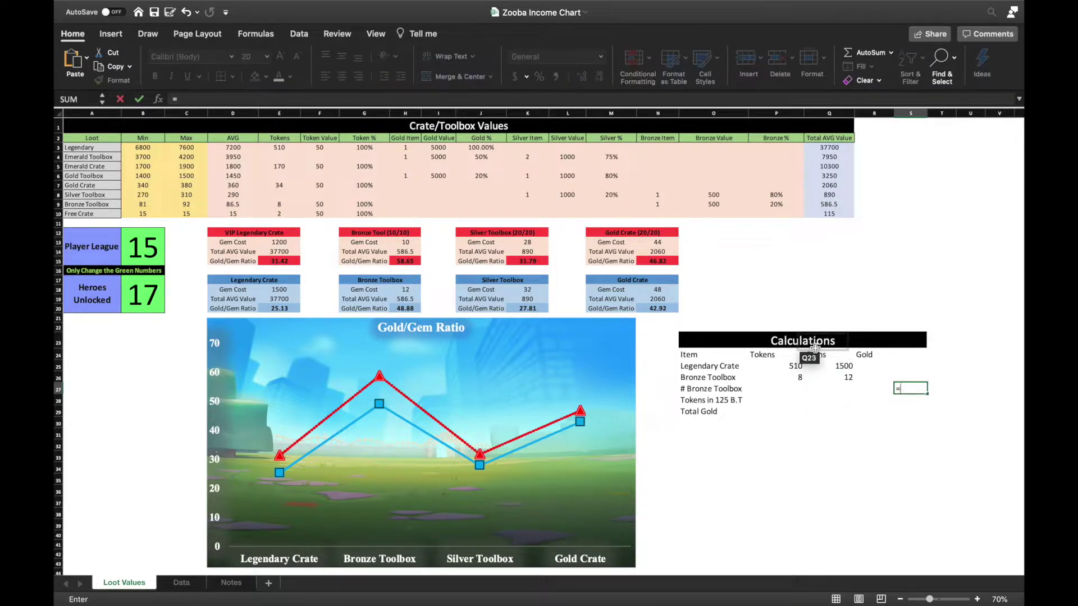
pyautogui.click(833, 365)
pyautogui.write('/')
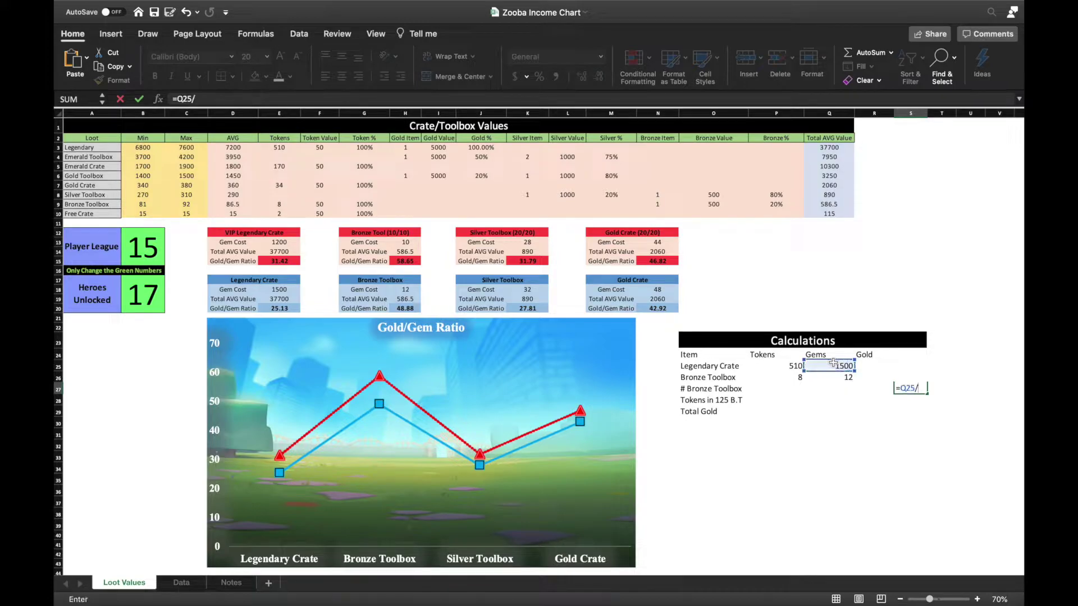
pyautogui.click(833, 376)
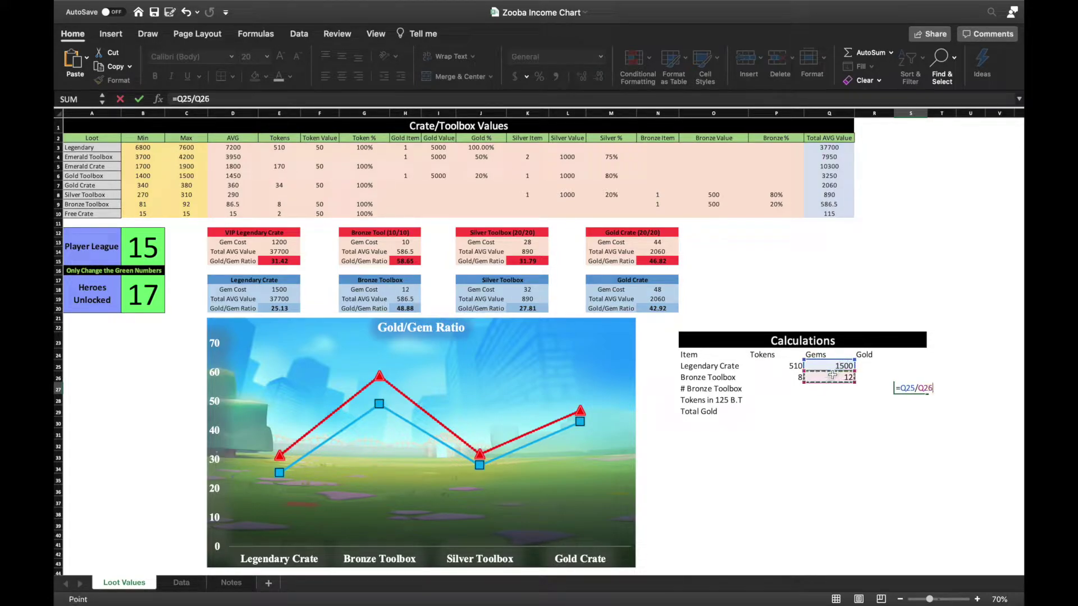
pyautogui.press('Return')
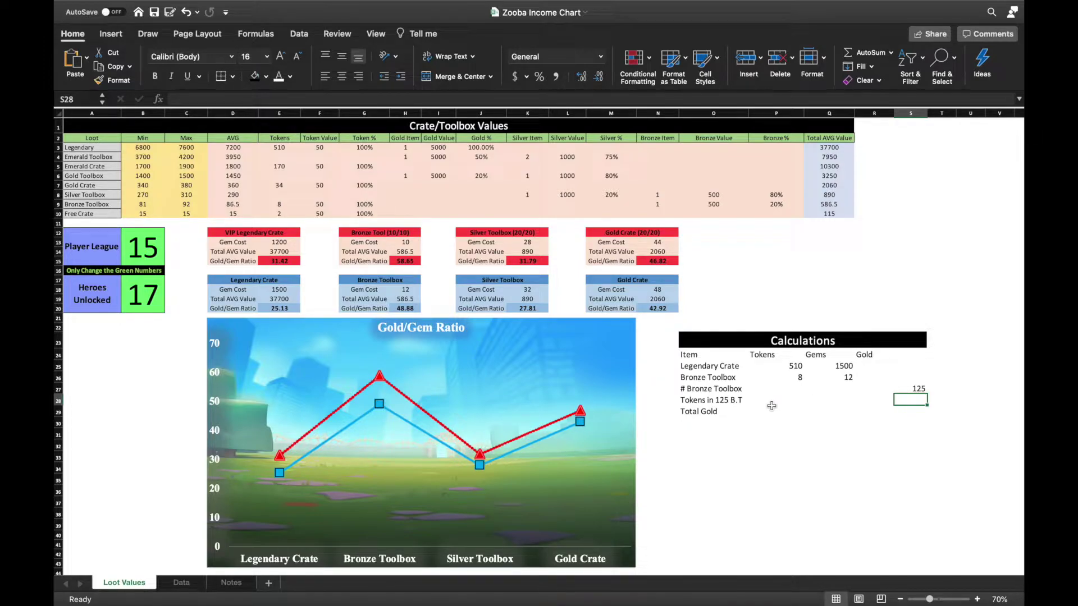
# Step: Compute tokens in 125 toolboxes as the count times 8, giving 1000
pyautogui.click(771, 404)
pyautogui.write('=')
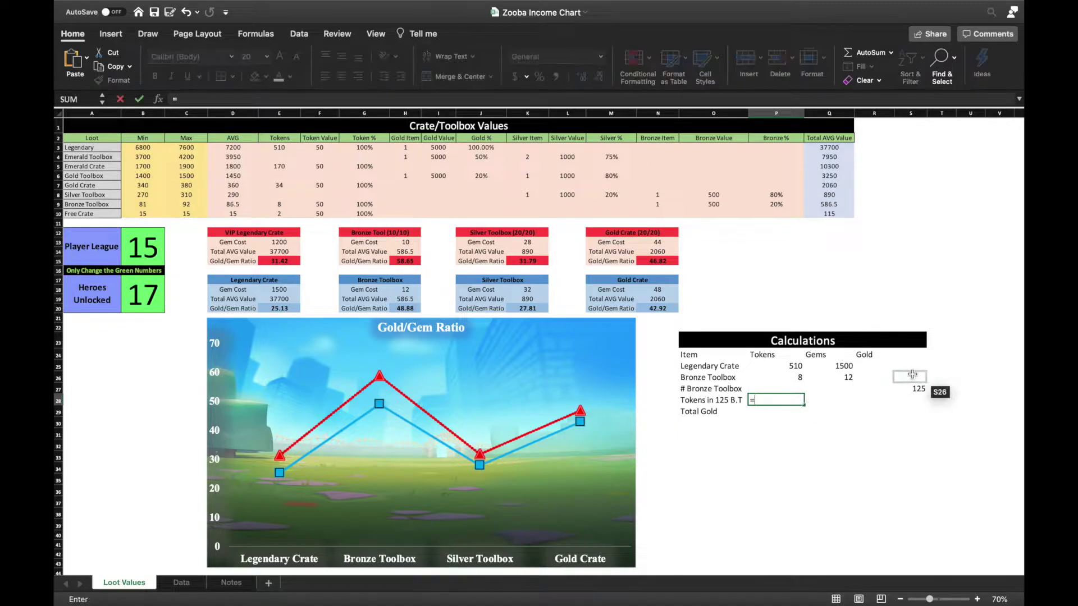
pyautogui.click(916, 389)
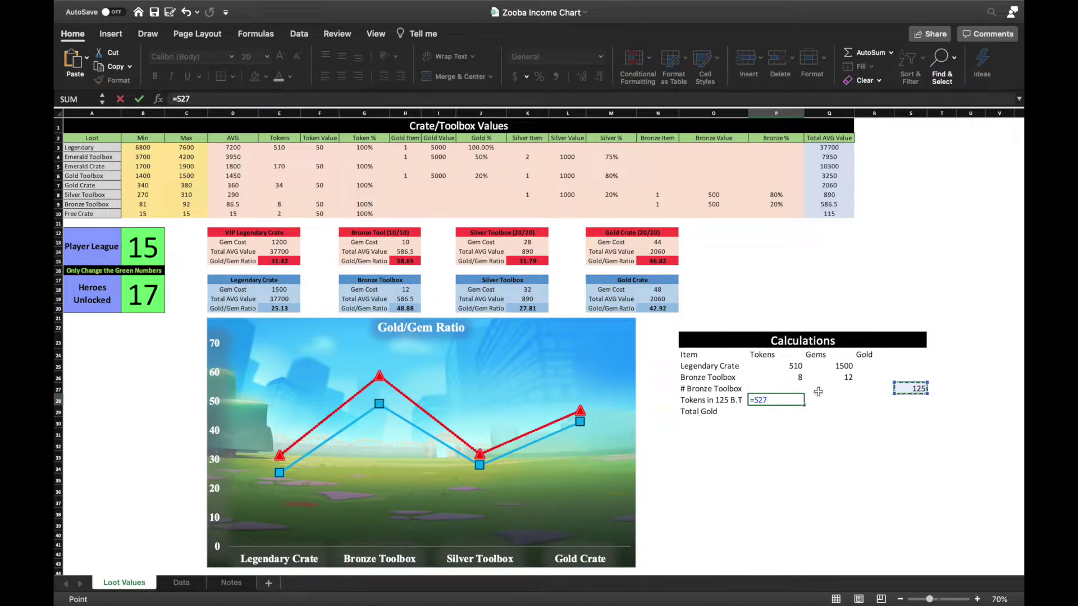
pyautogui.write('*')
pyautogui.click(797, 377)
pyautogui.press('Return')
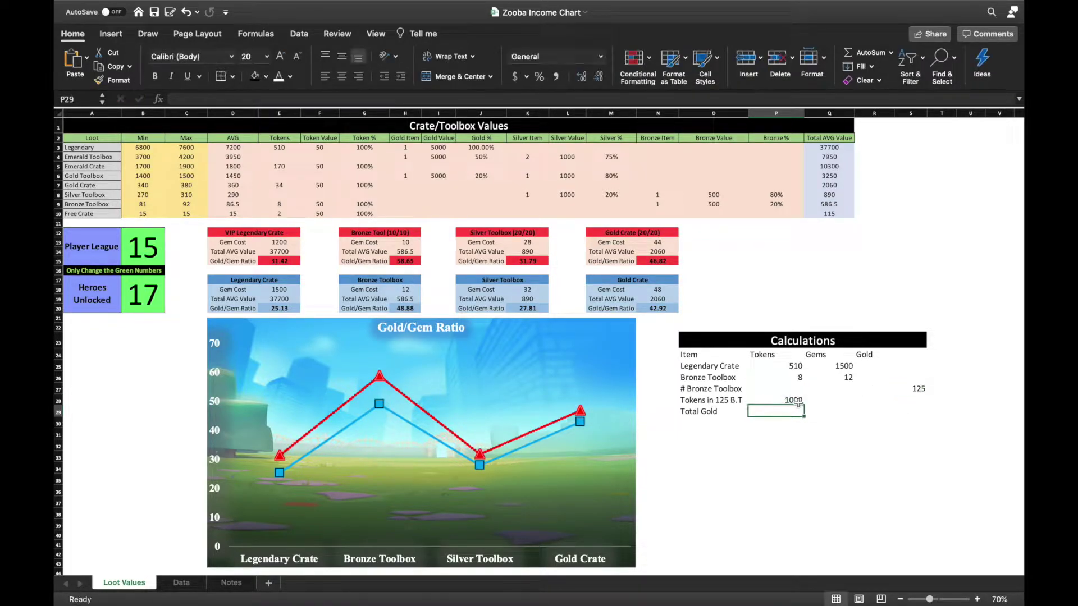
# Step: Compute Total Gold as the 1000 tokens times the token value 50
pyautogui.click(913, 412)
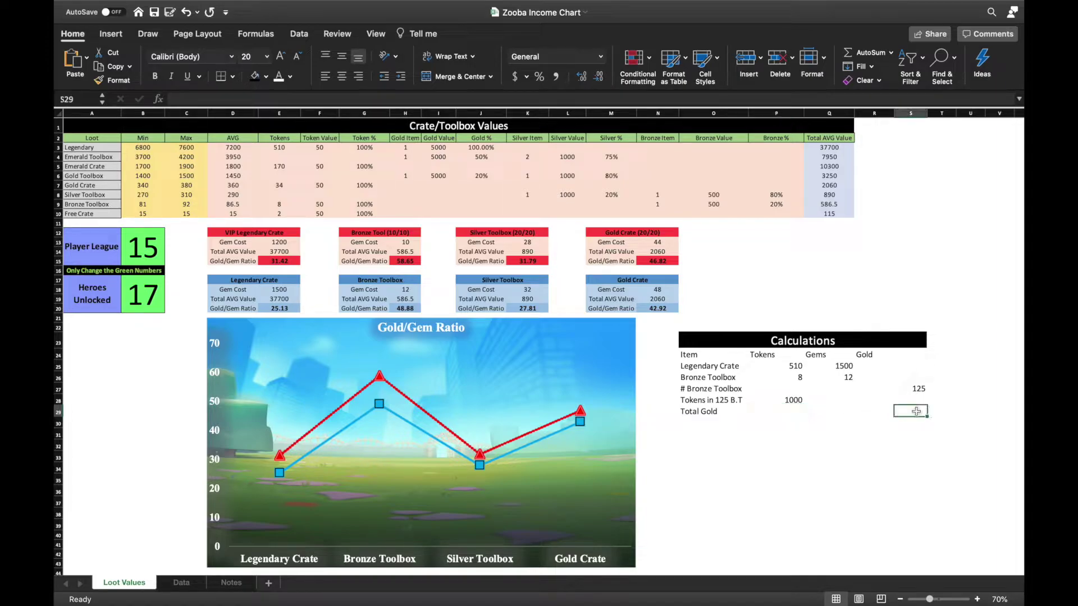
pyautogui.write('=')
pyautogui.click(800, 401)
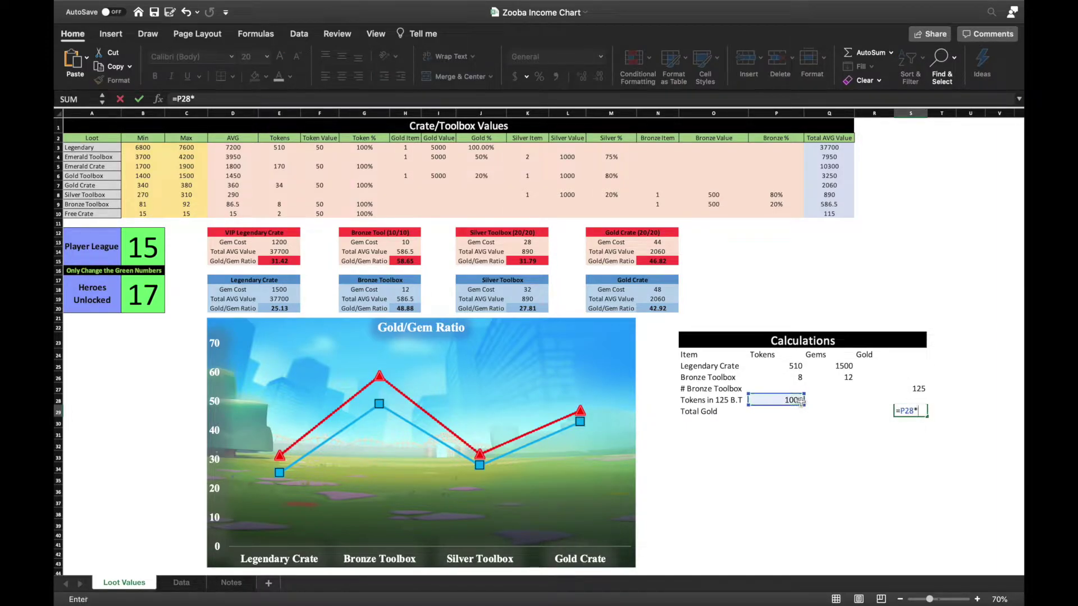
pyautogui.write('*')
pyautogui.click(318, 147)
pyautogui.press('Return')
# Step: Link the gold cells to =Q3 for Legendary Crate (37700) and =Q9 for Bronze Toolbox (586.5)
pyautogui.click(874, 366)
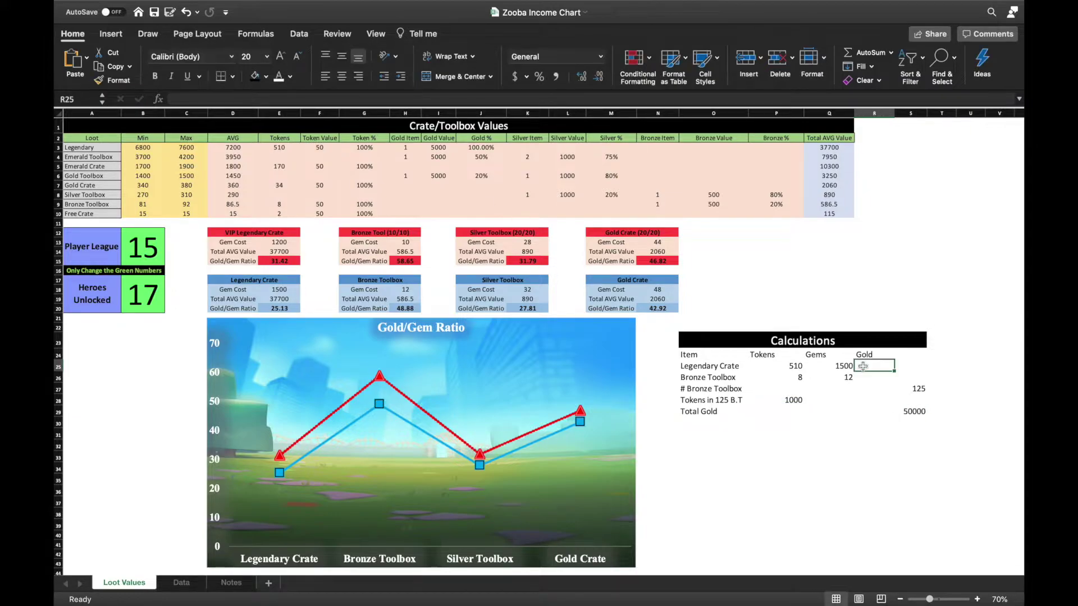
pyautogui.write('=')
pyautogui.click(836, 147)
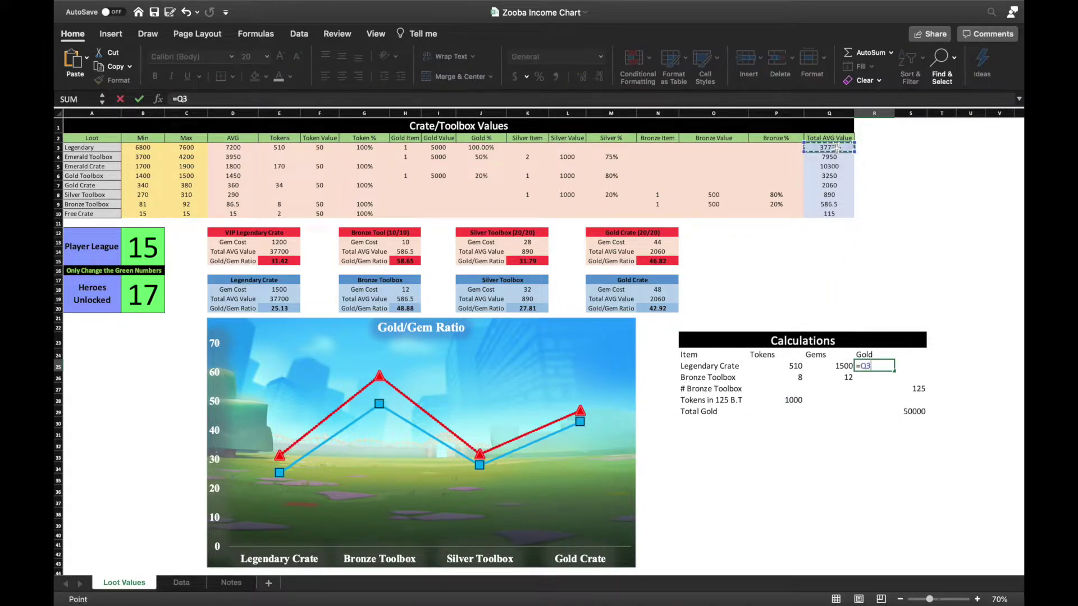
pyautogui.press('Return')
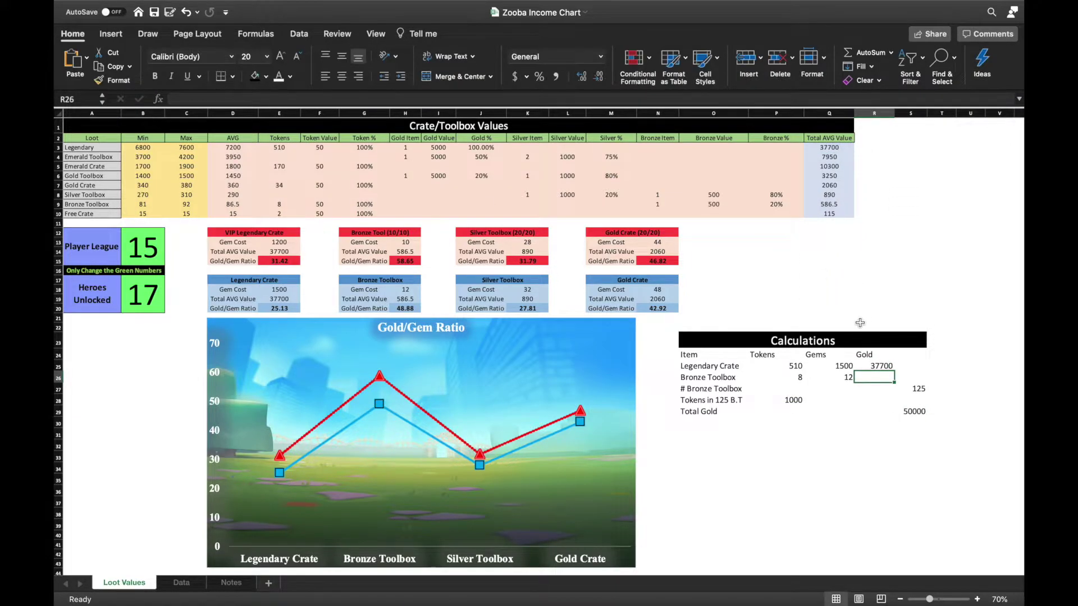
pyautogui.write('=')
pyautogui.click(837, 204)
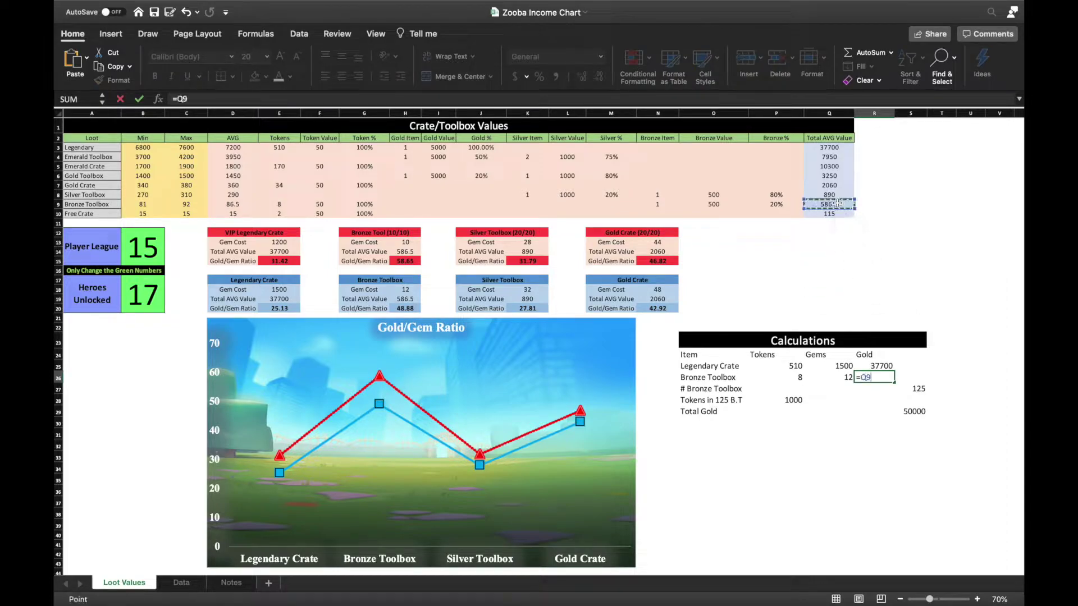
pyautogui.press('Return')
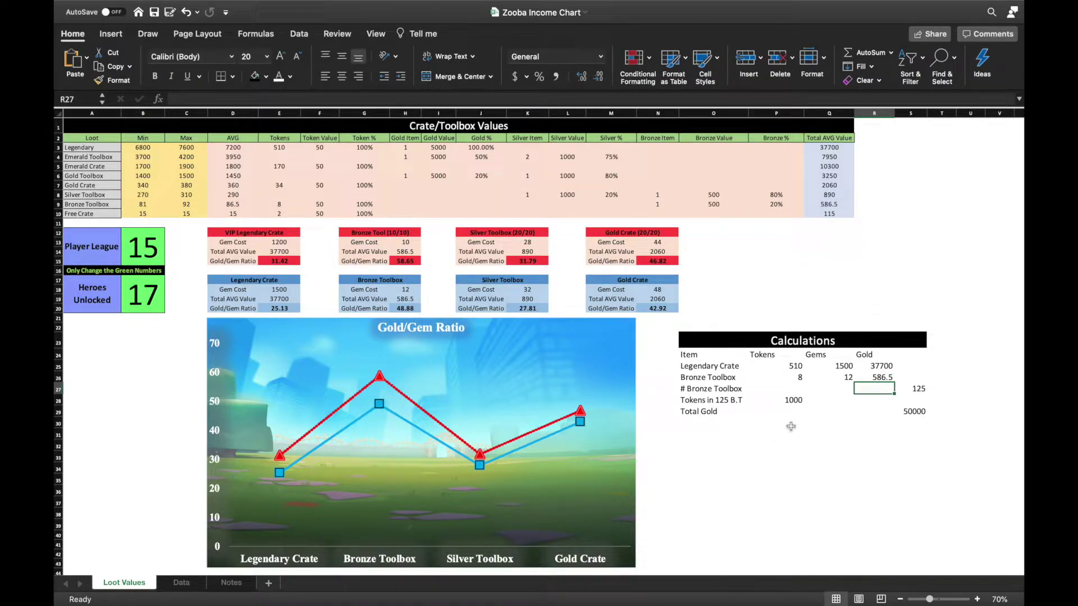
# Step: Compute gold for 125 toolboxes as 586.5 times 125, giving 73312.5
pyautogui.click(874, 404)
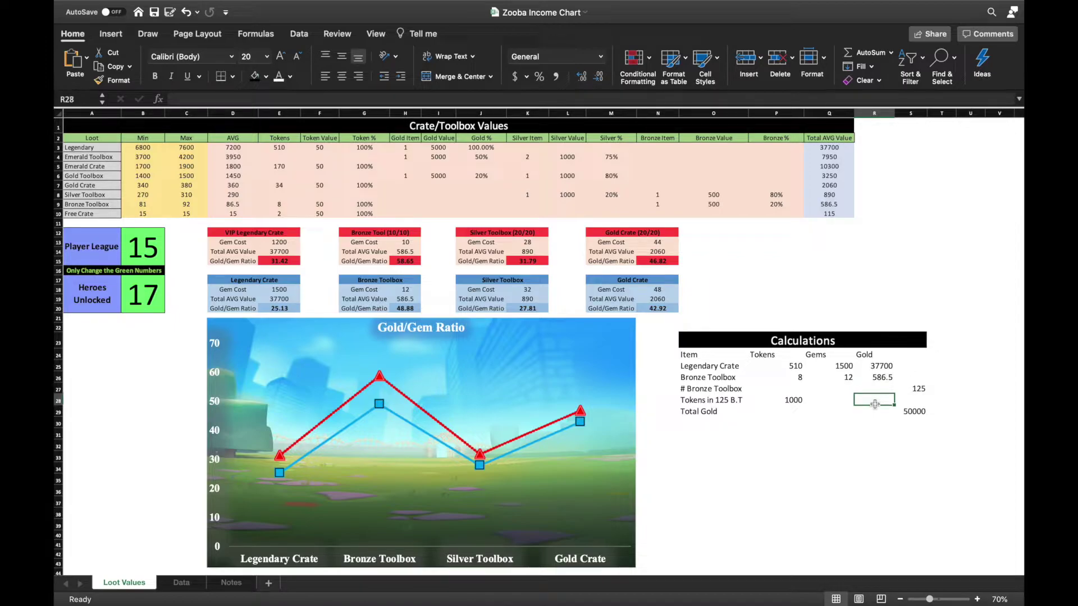
pyautogui.write('=')
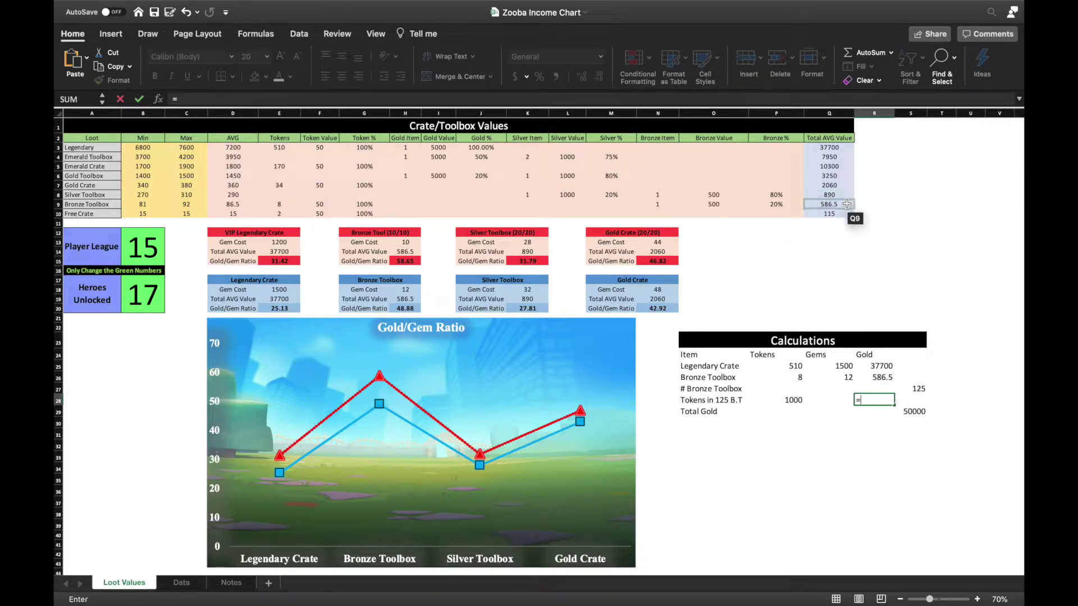
pyautogui.click(846, 204)
pyautogui.write('*')
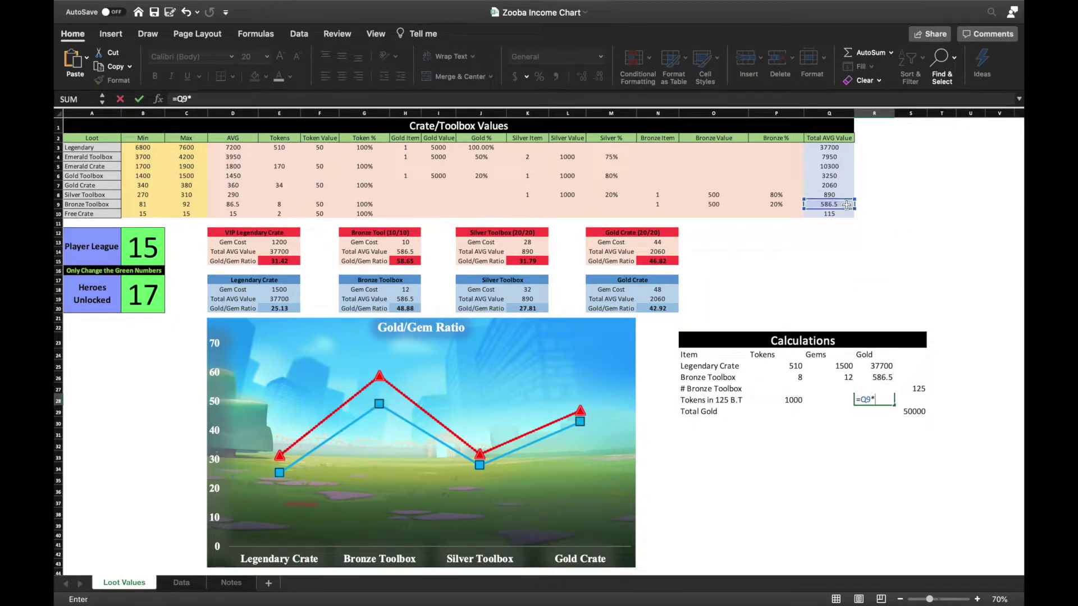
pyautogui.click(917, 387)
pyautogui.press('Return')
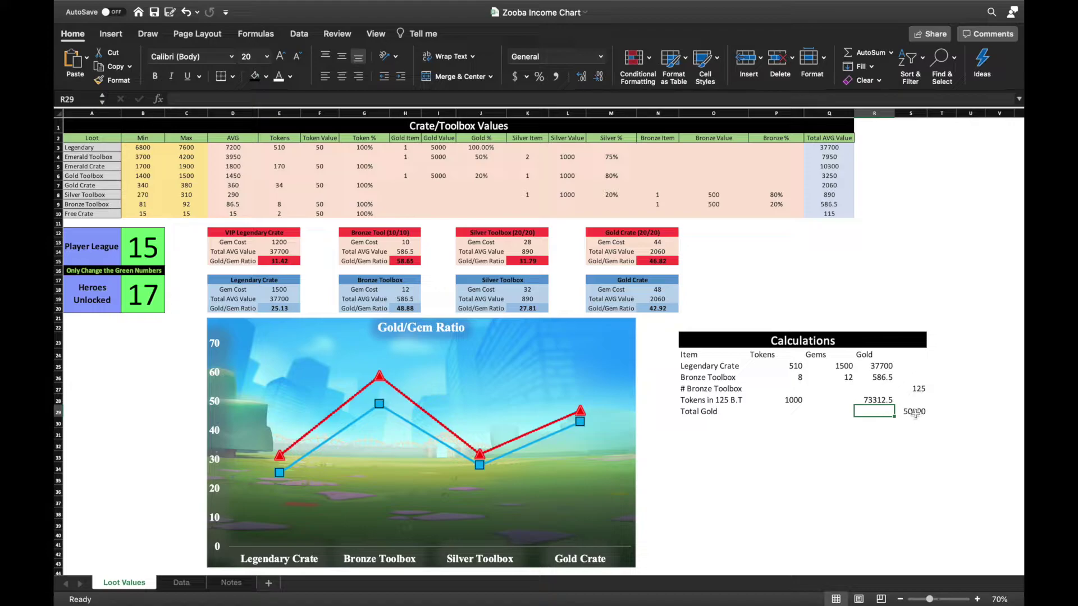
# Step: Delete the 50000 Total Gold value and its label
pyautogui.click(916, 413)
pyautogui.press('Delete')
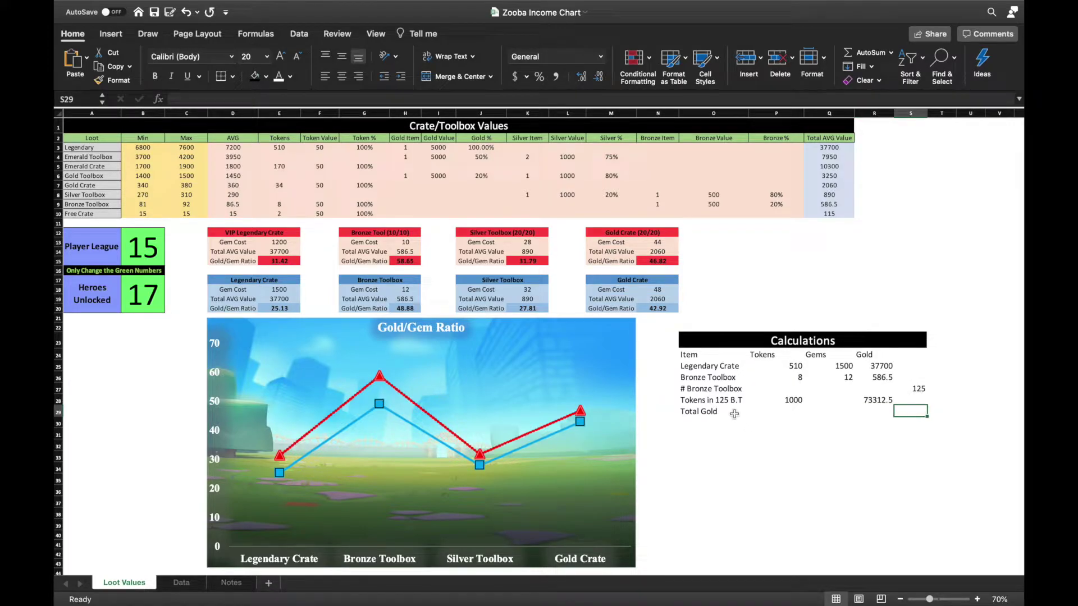
pyautogui.click(720, 413)
pyautogui.press('Delete')
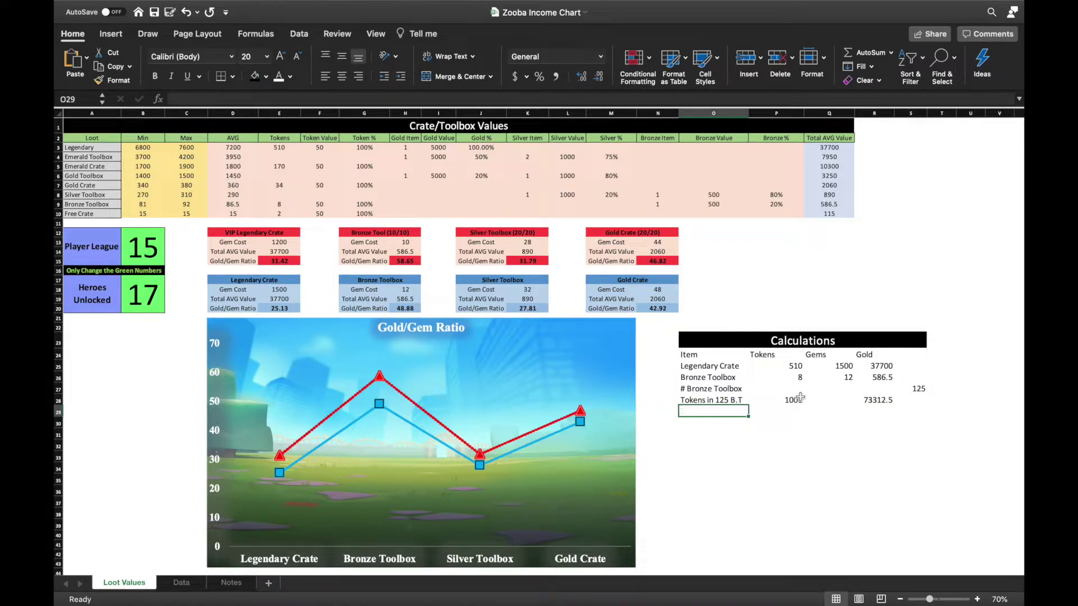
pyautogui.click(864, 415)
pyautogui.click(947, 421)
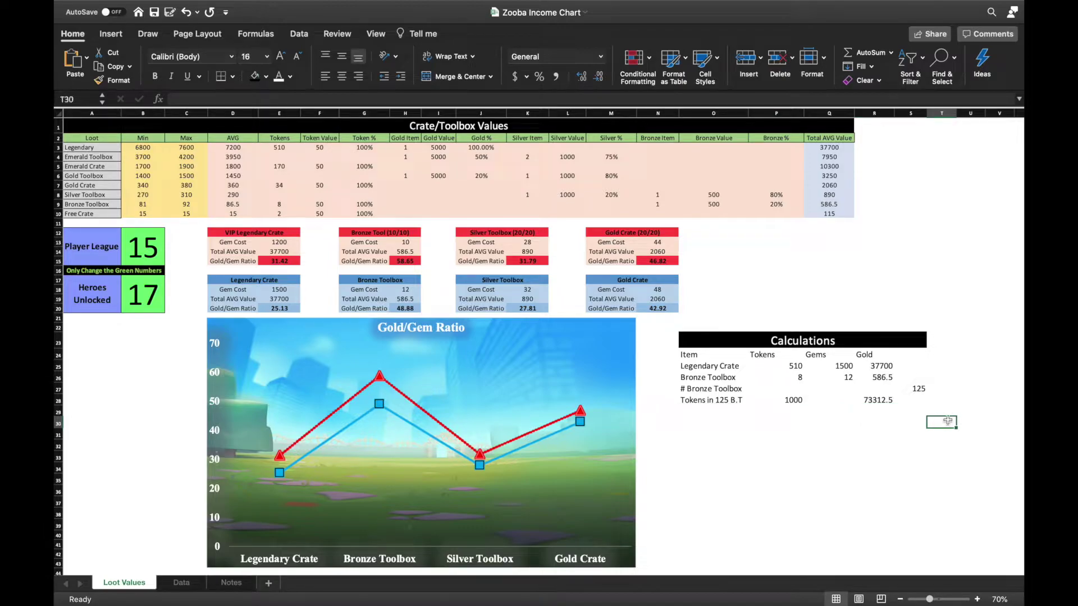
# Step: Add a '10/10 Bronze' row with 10 gems and 8 tokens
pyautogui.click(950, 390)
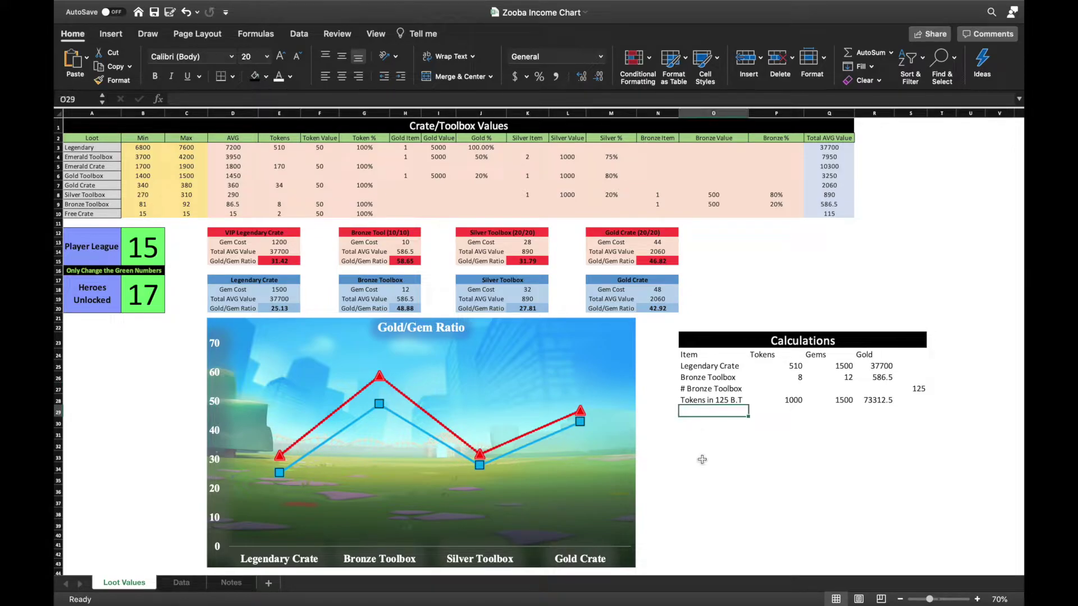
pyautogui.write('10/10')
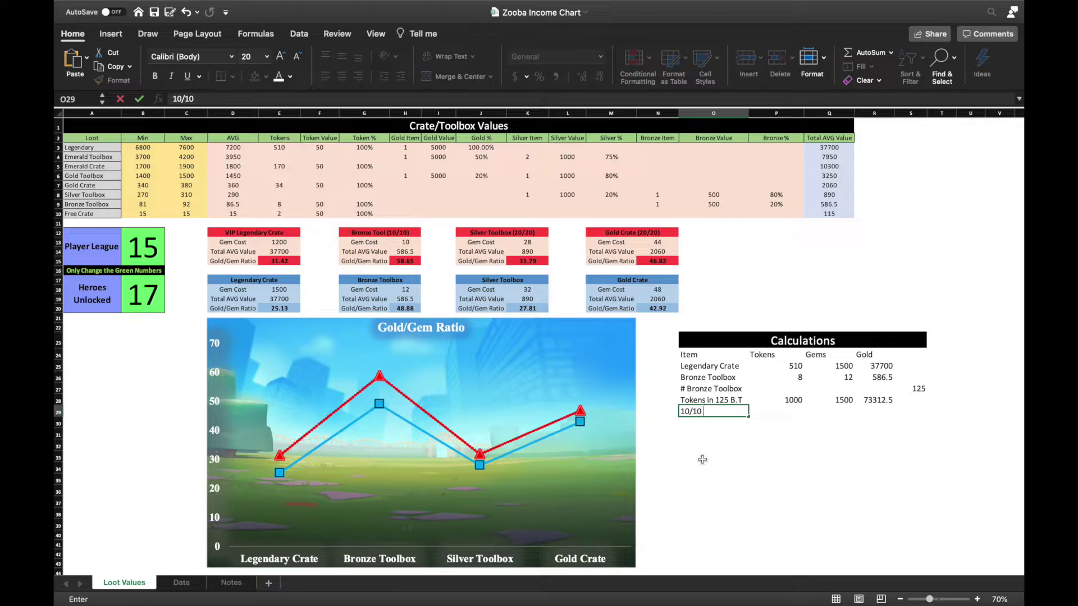
pyautogui.write(' Bronze')
pyautogui.press('Return')
pyautogui.click(850, 411)
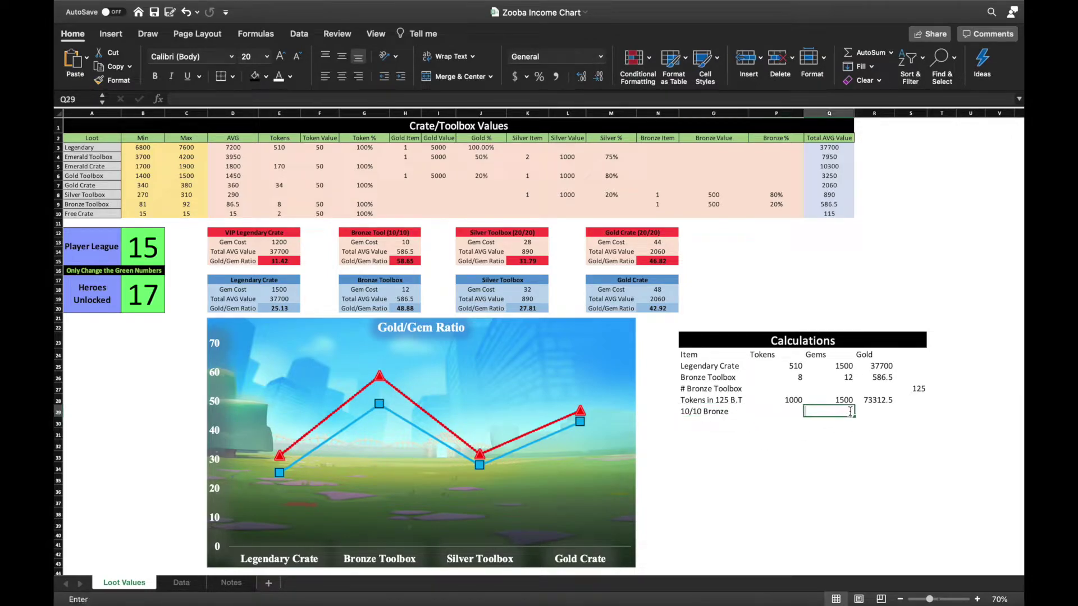
pyautogui.write('10')
pyautogui.click(830, 433)
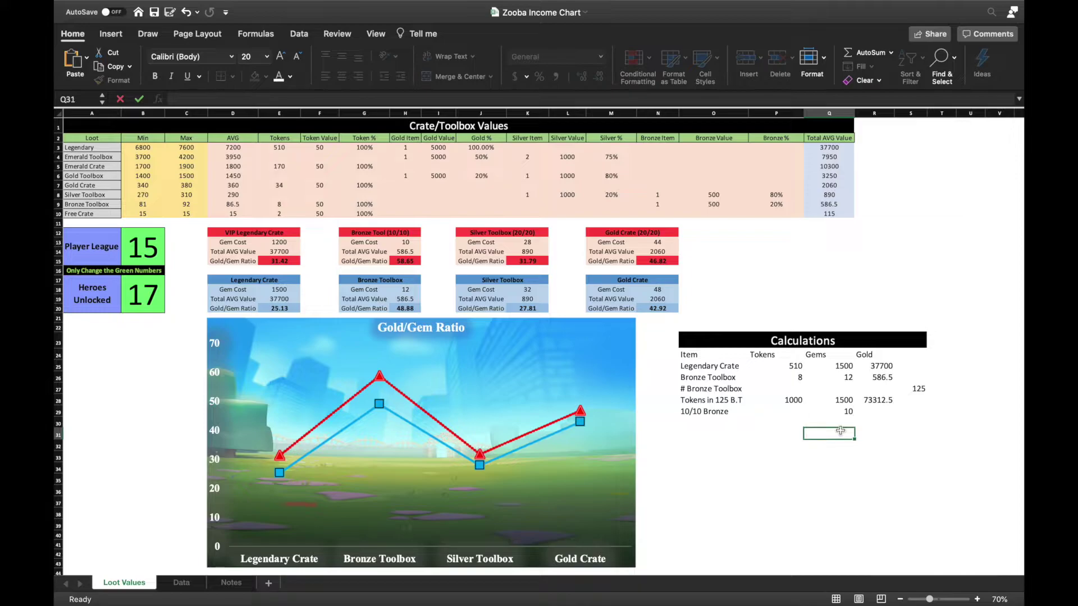
pyautogui.click(792, 422)
pyautogui.click(791, 412)
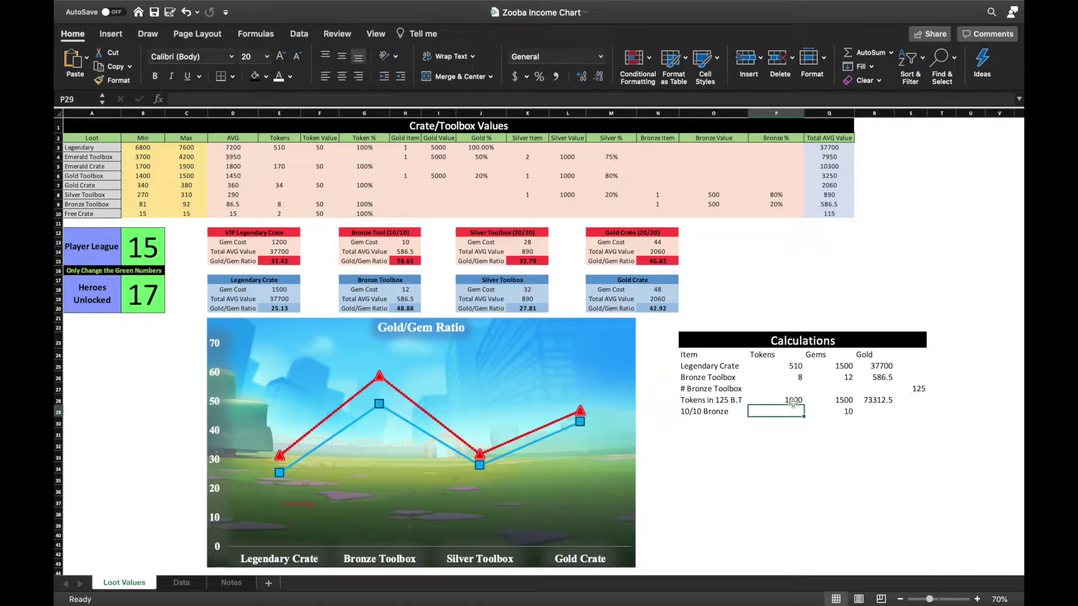
pyautogui.write('8')
pyautogui.click(871, 410)
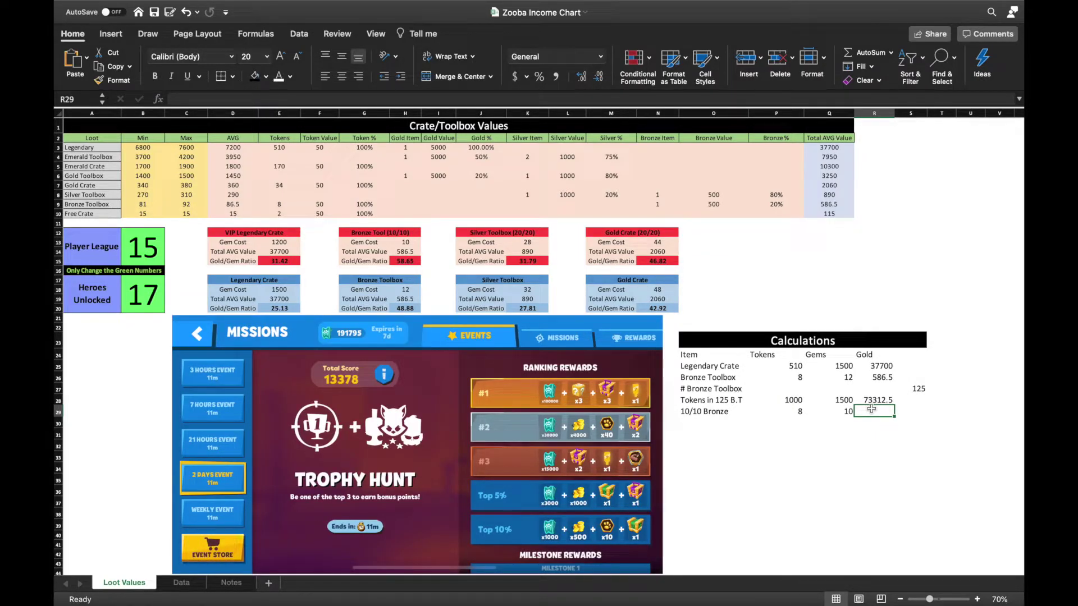
# Step: Link the 10/10 Bronze gold cell to the Bronze Toolbox gold, showing 586.5
pyautogui.write('=')
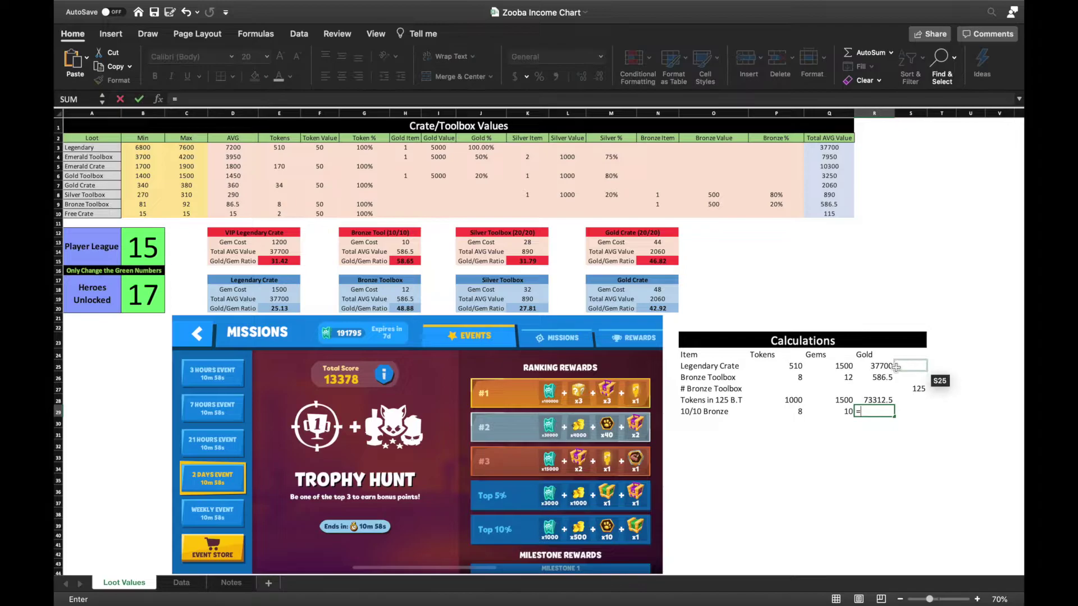
pyautogui.click(879, 377)
pyautogui.press('Return')
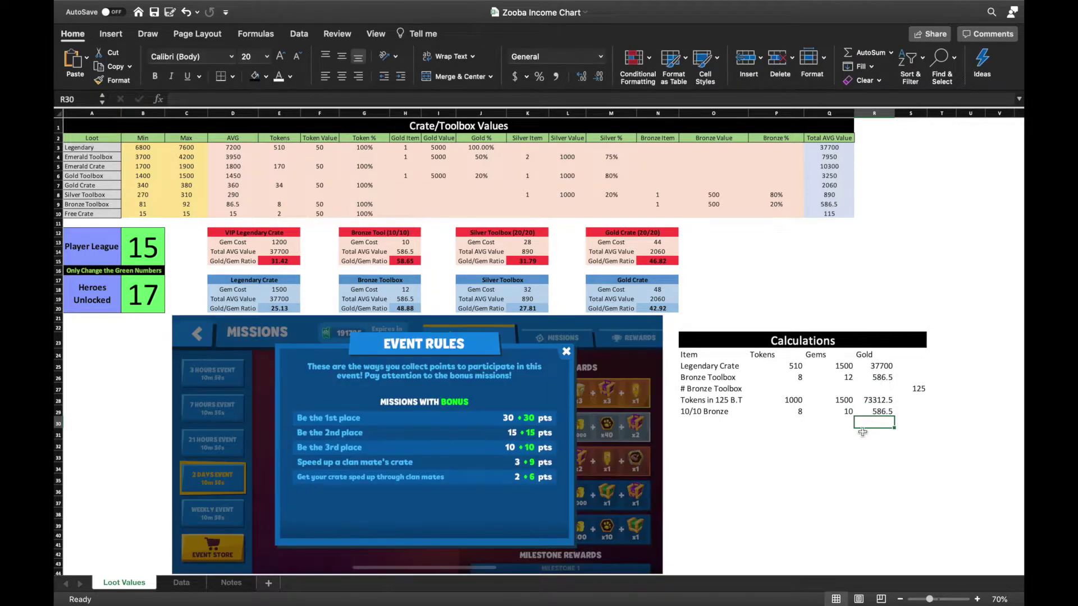
pyautogui.click(915, 411)
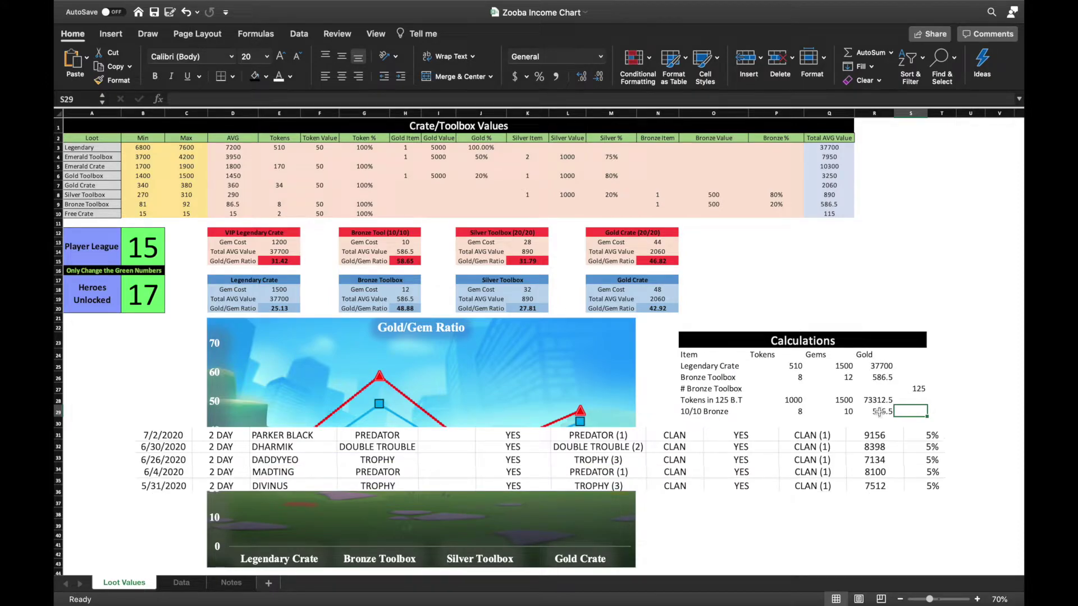
# Step: Copy the '# Bronze Toolbox' label to row 30 and set its count to 60
pyautogui.click(704, 388)
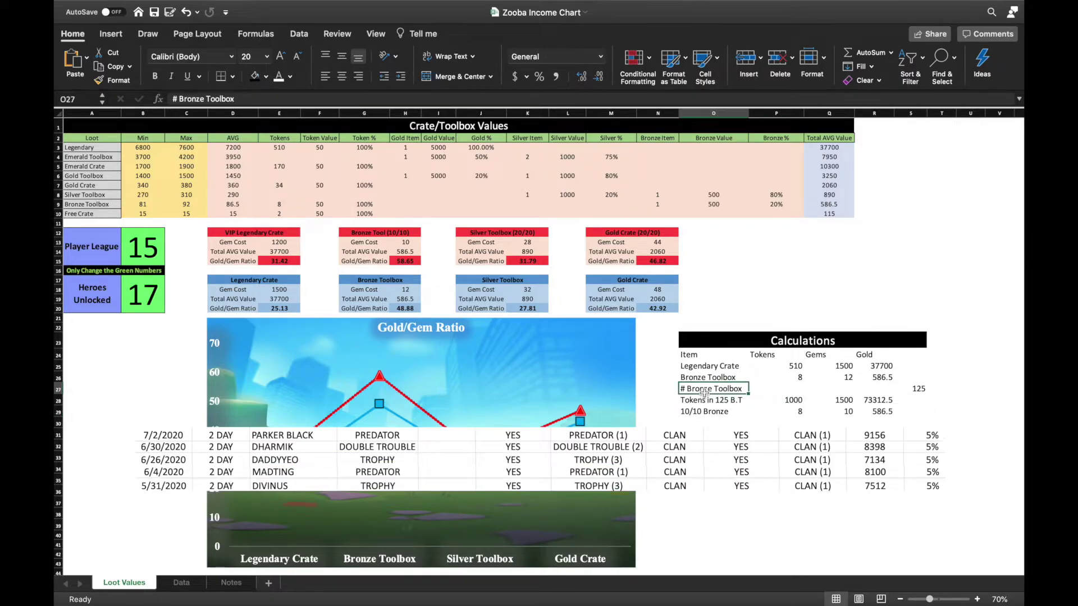
pyautogui.press('super+c')
pyautogui.click(702, 423)
pyautogui.press('super+v')
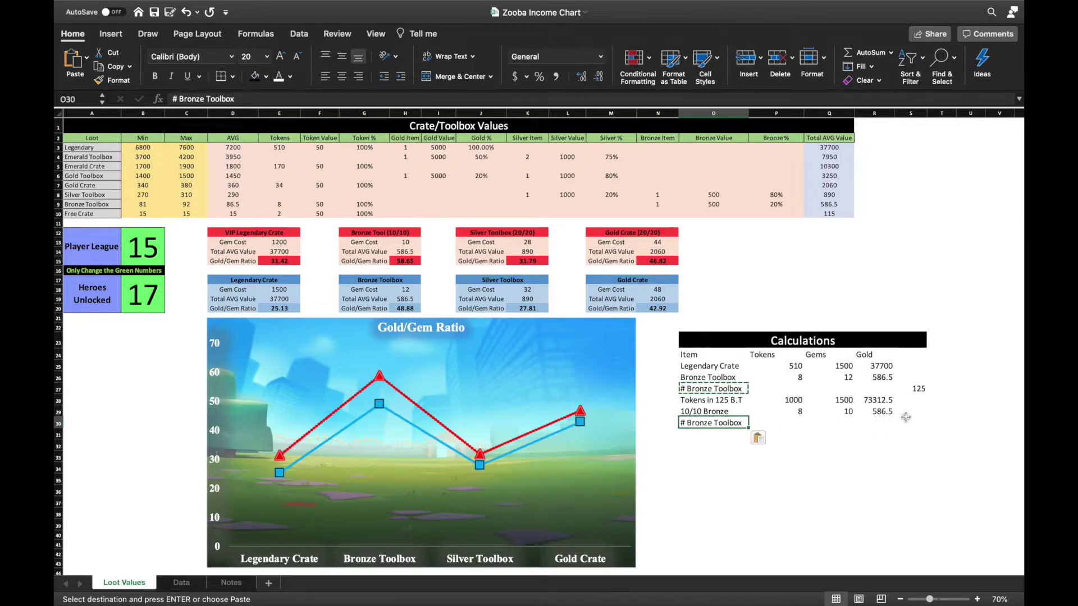
pyautogui.click(913, 421)
pyautogui.press('super+y')
pyautogui.press('super+y')
pyautogui.press('super+y')
pyautogui.press('super+y')
pyautogui.press('super+y')
pyautogui.press('super+y')
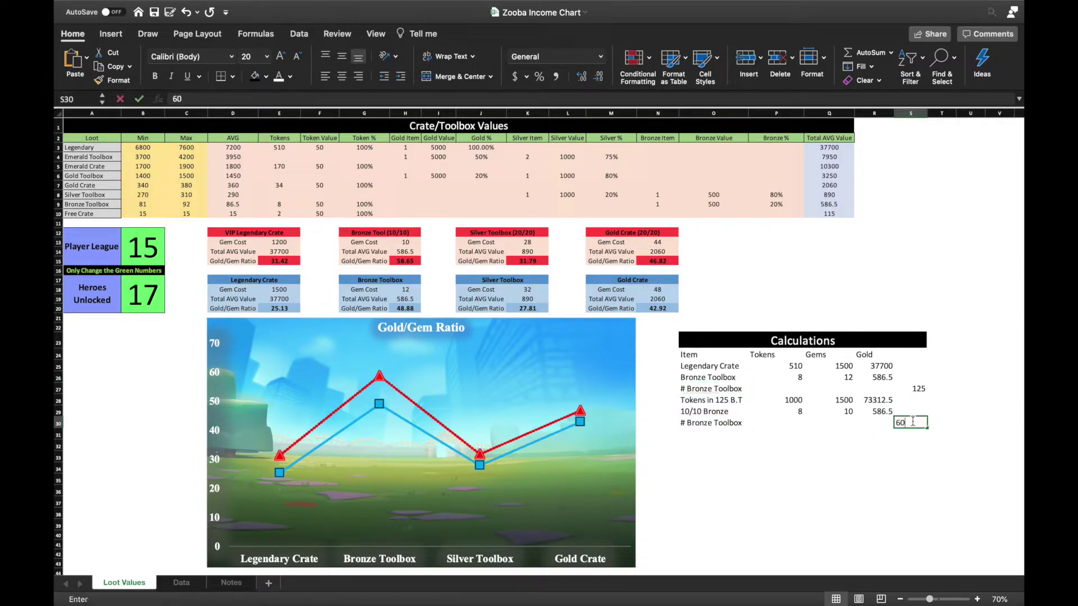
# Step: Build the Tokens in 60 B.T gold formula as 60 times the 586.5 Bronze Toolbox value
pyautogui.click(879, 446)
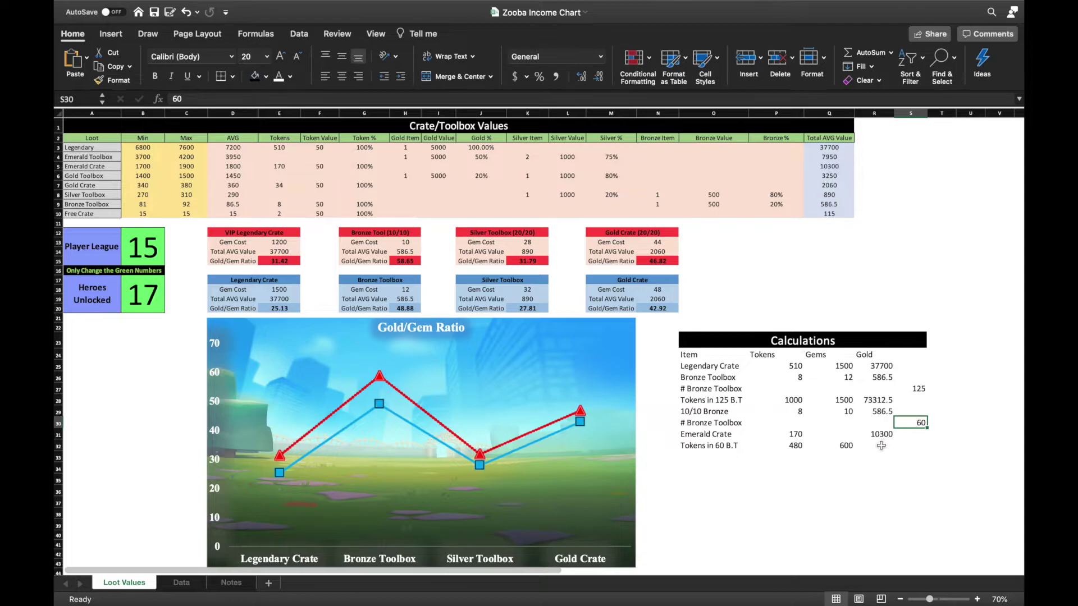
pyautogui.write('=')
pyautogui.click(921, 422)
pyautogui.write('*')
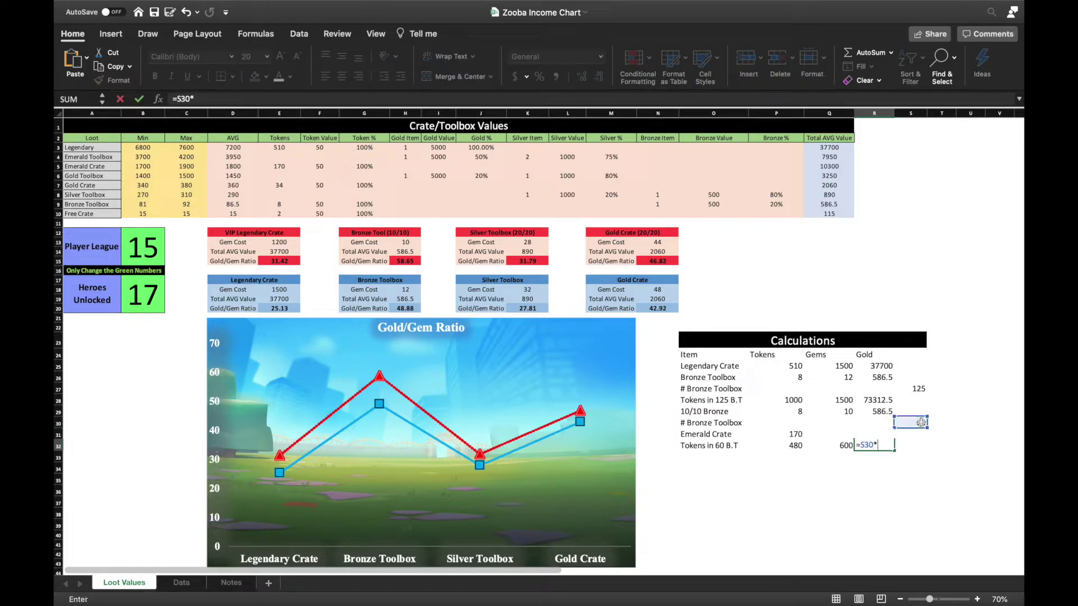
pyautogui.click(836, 205)
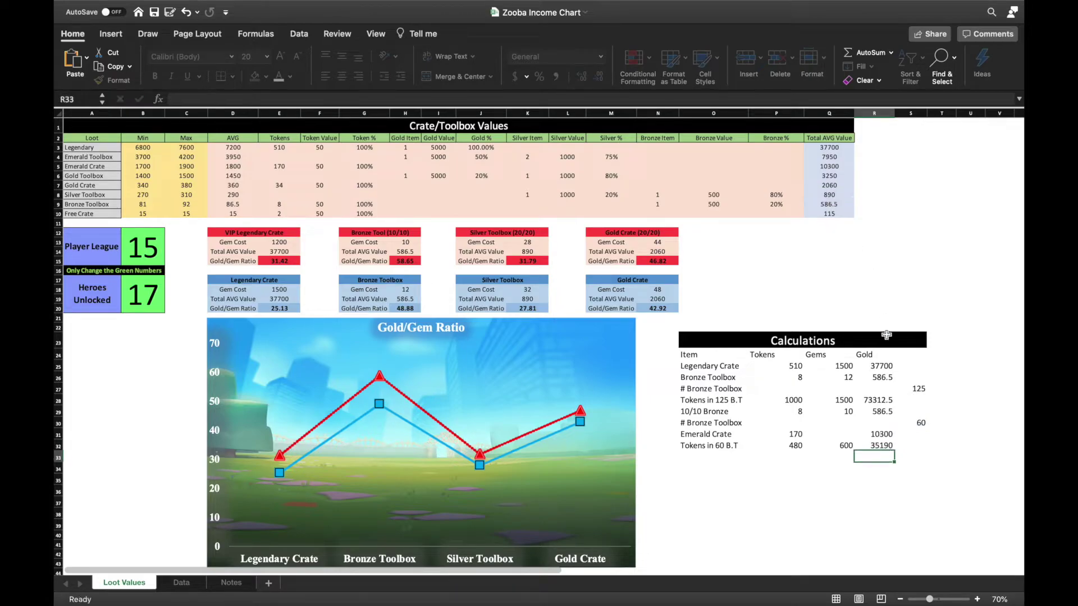
# Step: Sum the 60 B.T, Emerald Crate and Legendary Crate gold into Total Gold in 2 Day (83190)
pyautogui.click(875, 457)
pyautogui.write('=')
pyautogui.click(885, 445)
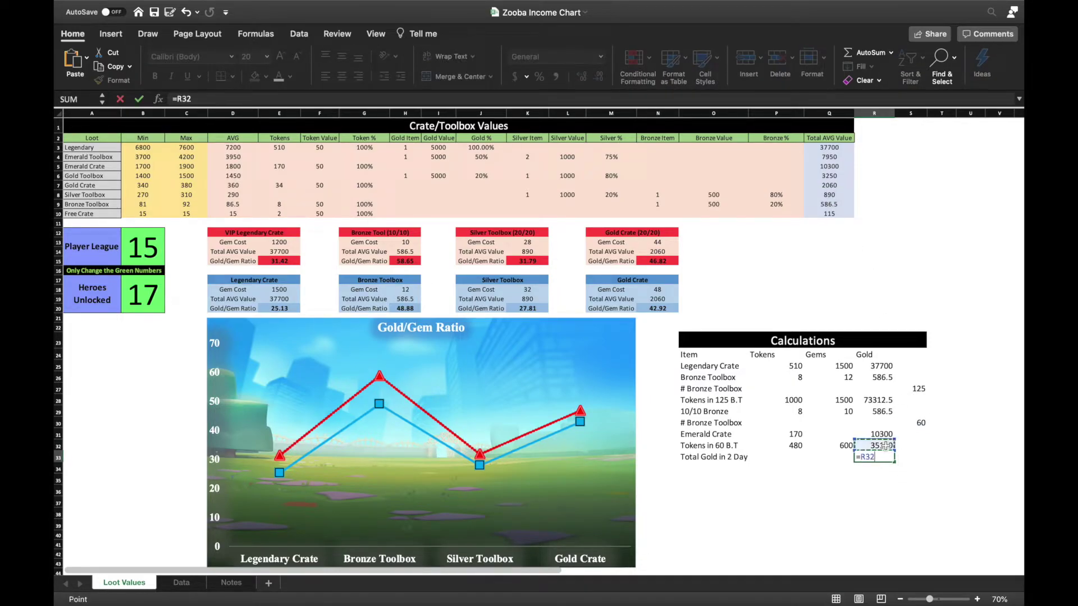
pyautogui.write('+')
pyautogui.click(885, 433)
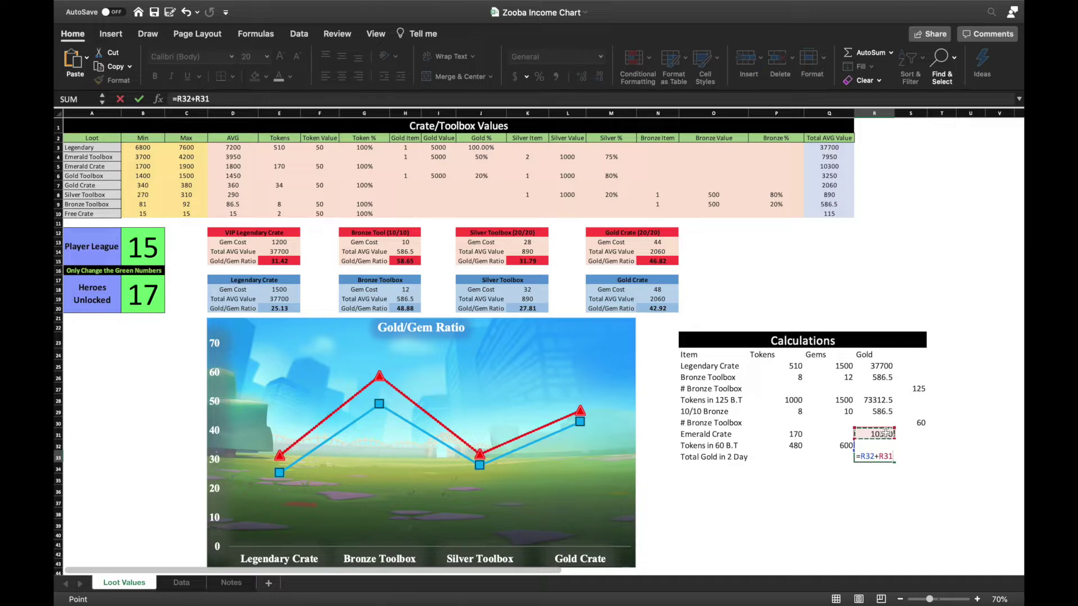
pyautogui.write('+')
pyautogui.click(886, 366)
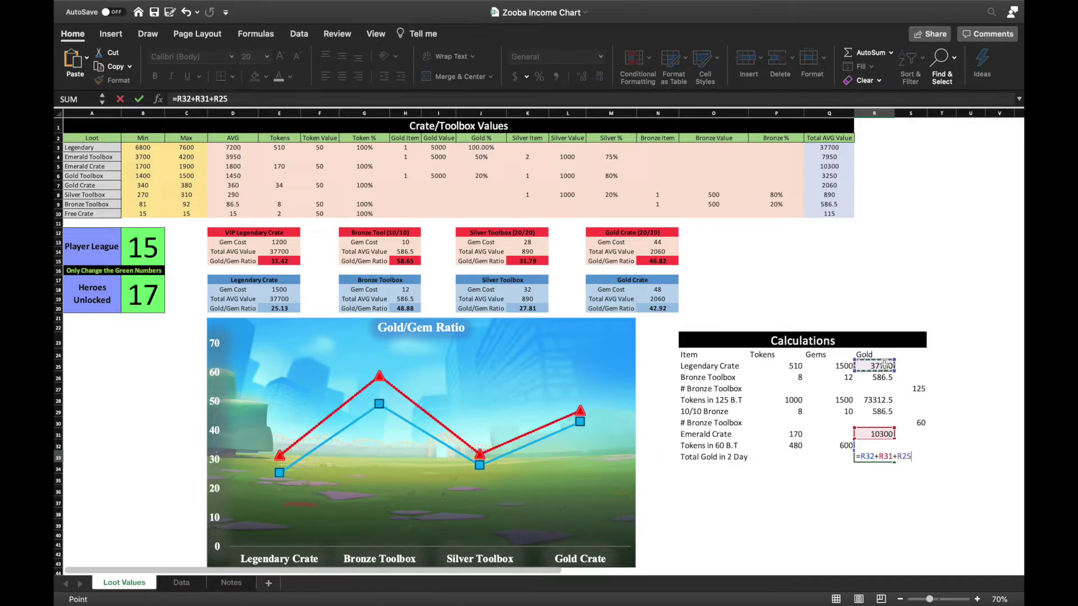
pyautogui.press('Return')
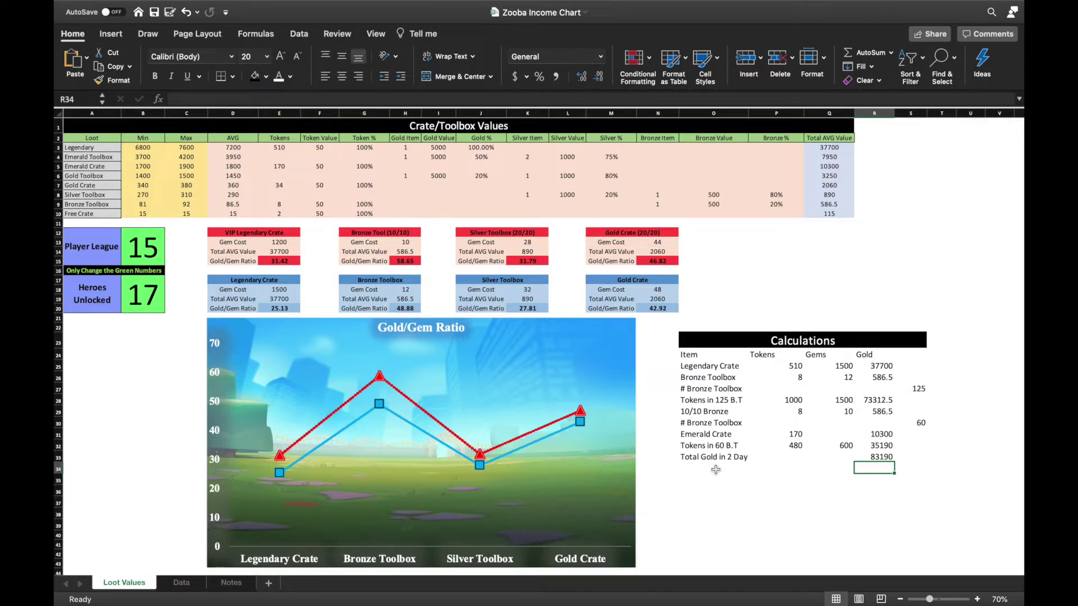
# Step: Add Gold Gem Ratio as total gold over 600 gems (138.65) and the Epic Gold Deal value
pyautogui.write('=')
pyautogui.click(882, 458)
pyautogui.write('/')
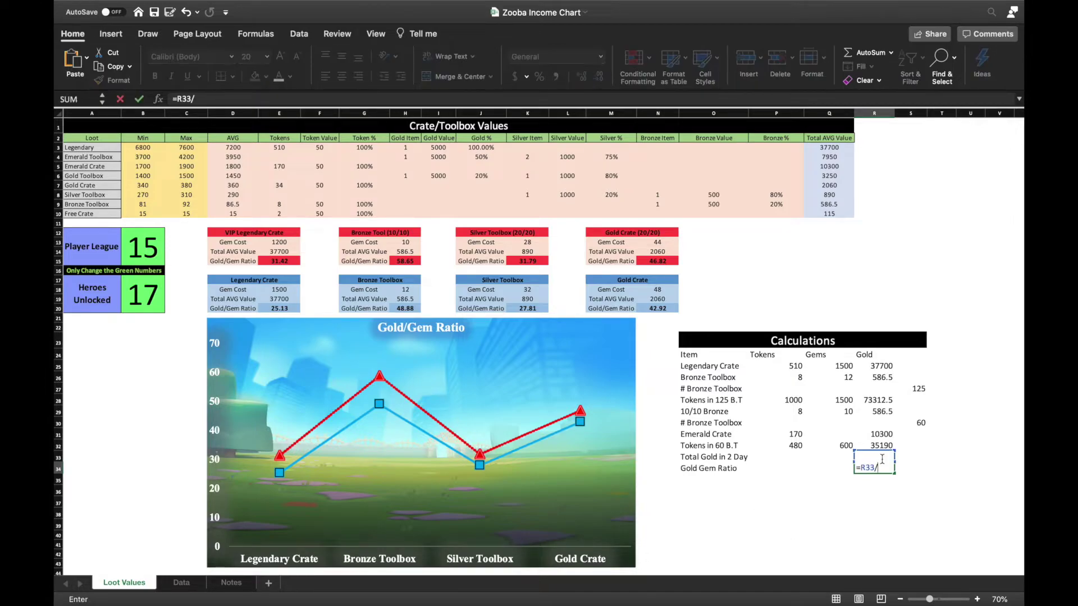
pyautogui.click(848, 446)
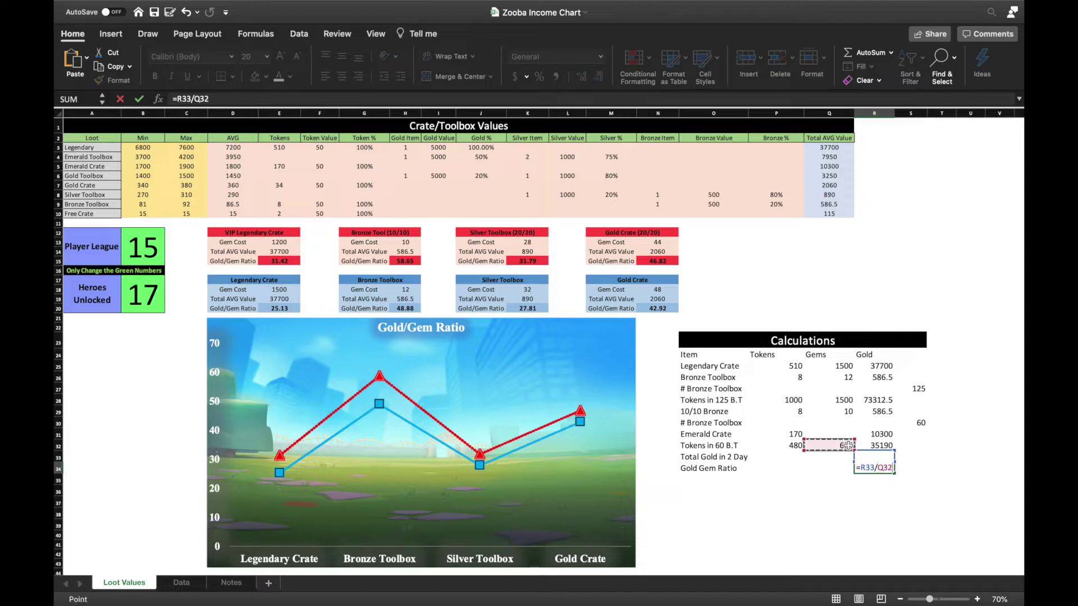
pyautogui.press('Return')
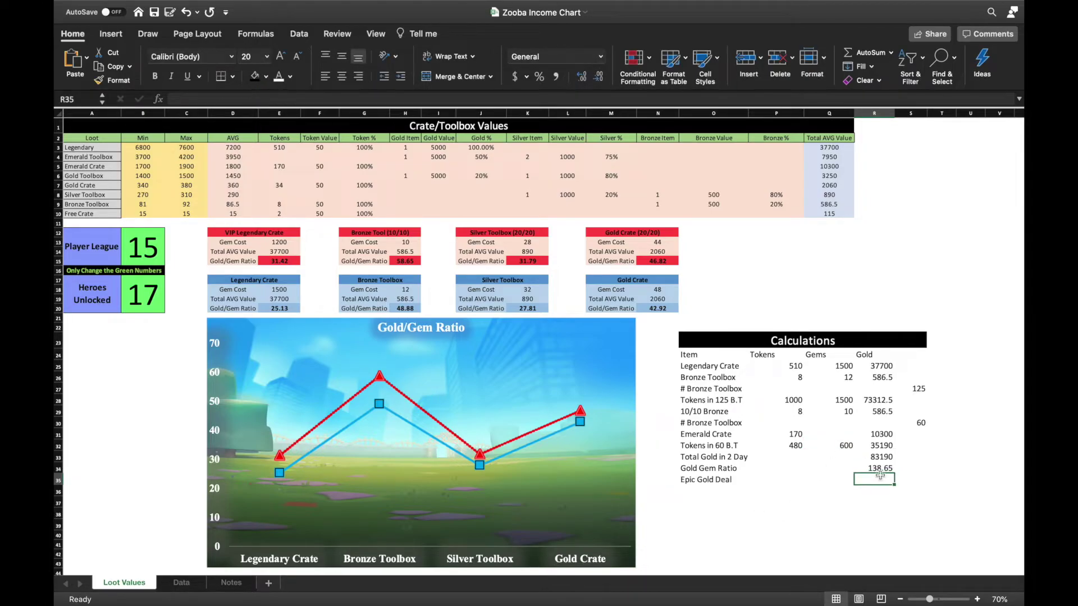
pyautogui.write('=30000/450')
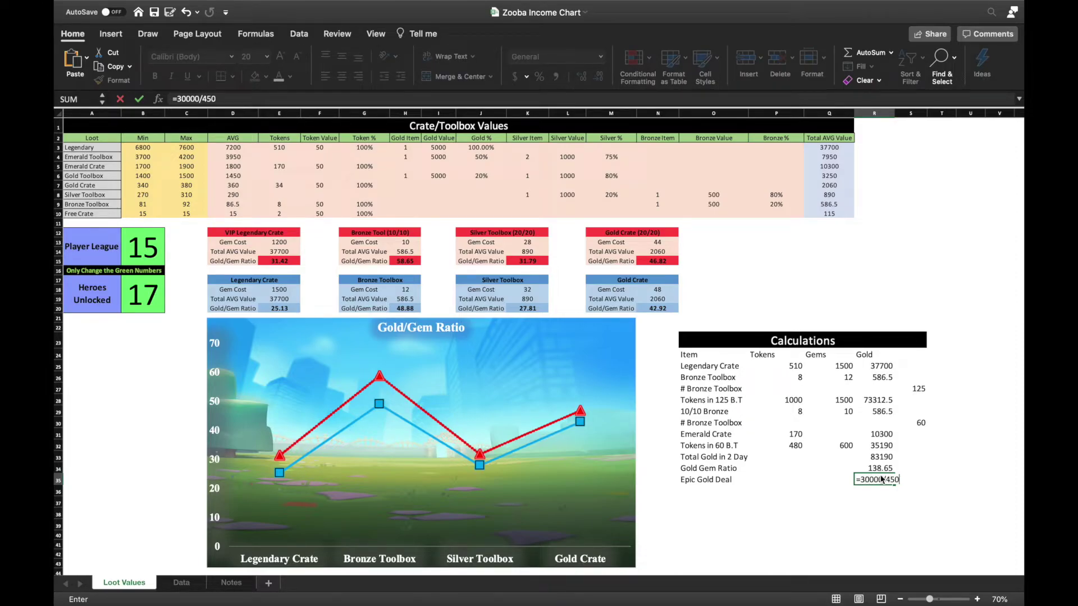
pyautogui.press('Return')
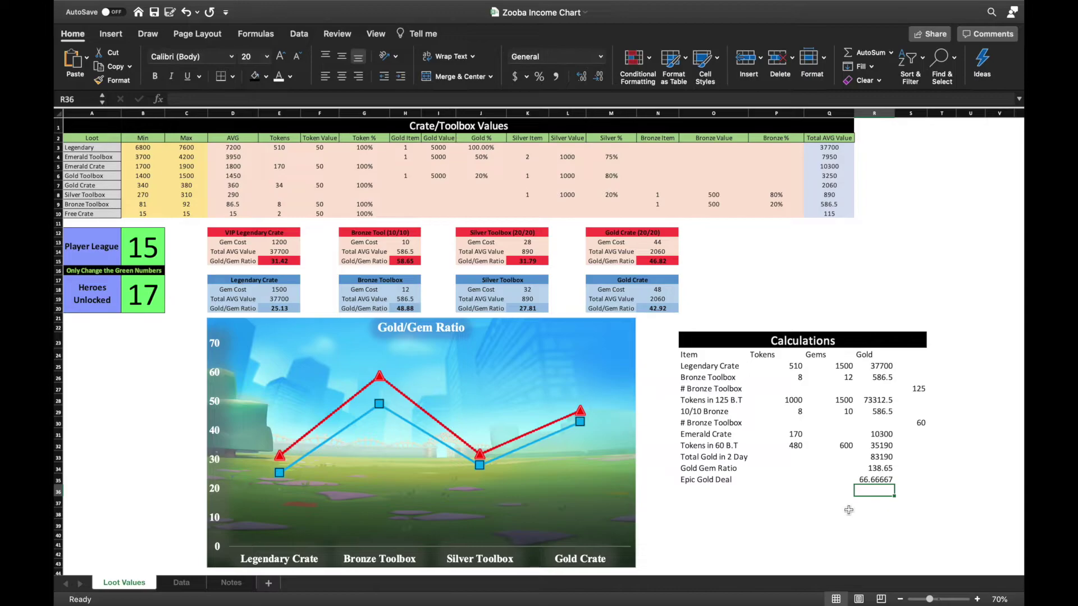
pyautogui.click(791, 520)
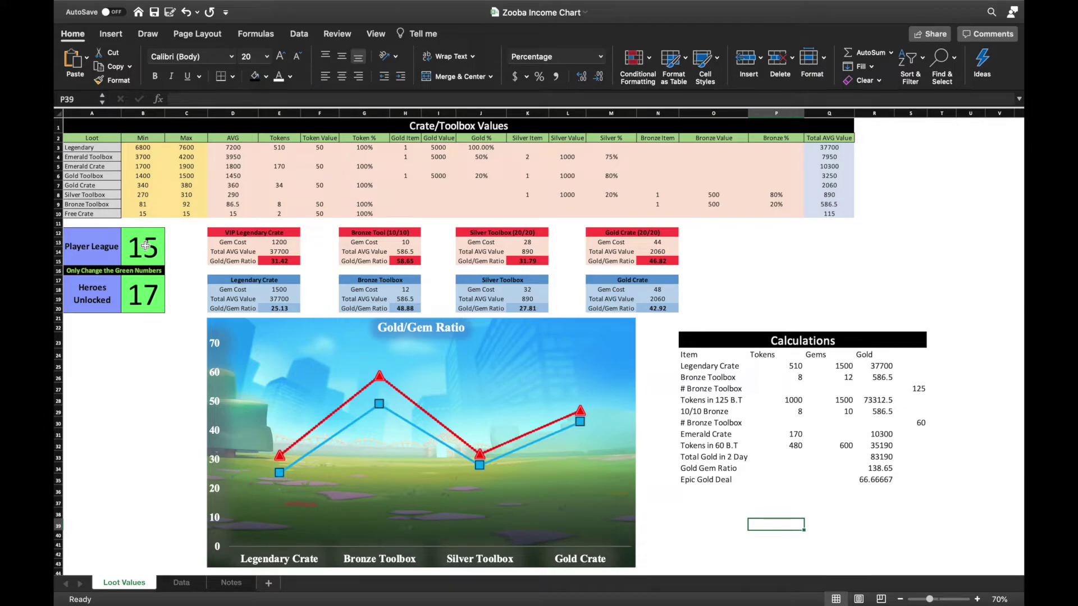
# Step: Try Heroes Unlocked 5 and Player League values 10, 8 and 4
pyautogui.click(146, 254)
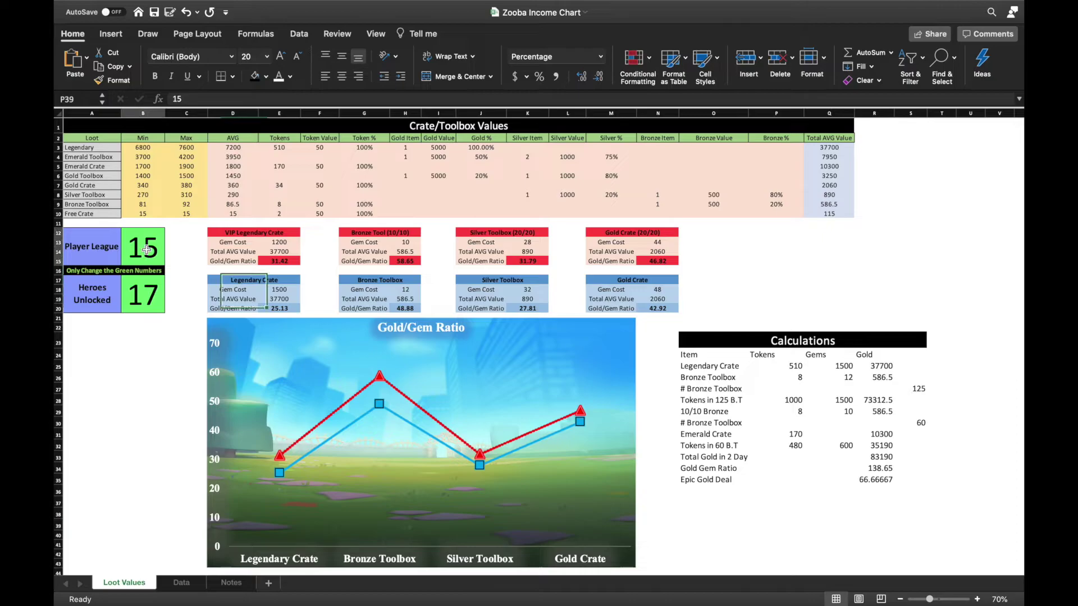
pyautogui.click(150, 292)
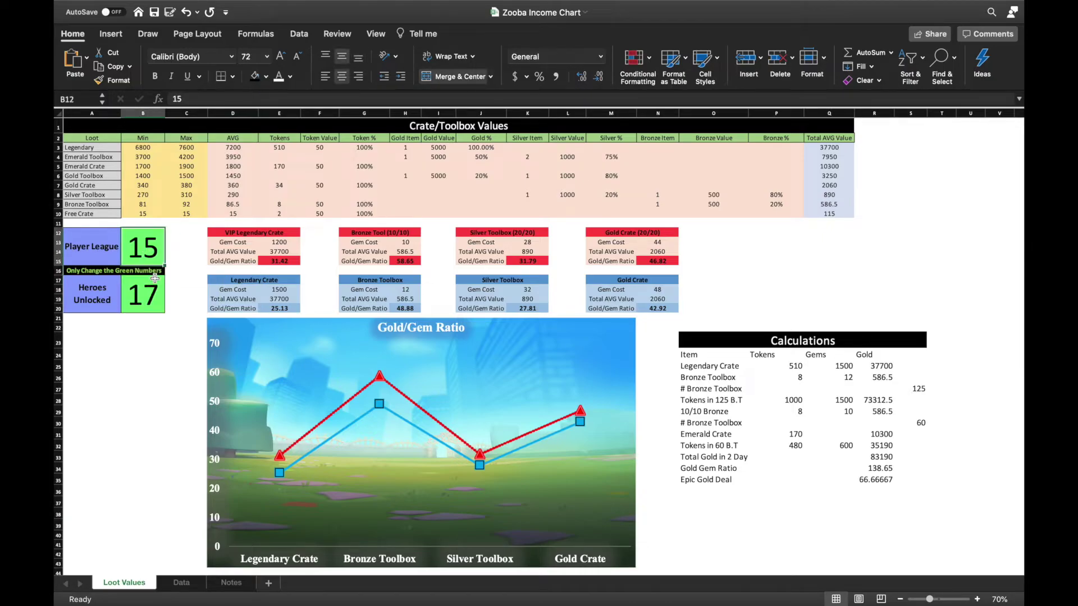
pyautogui.write('5')
pyautogui.press('Return')
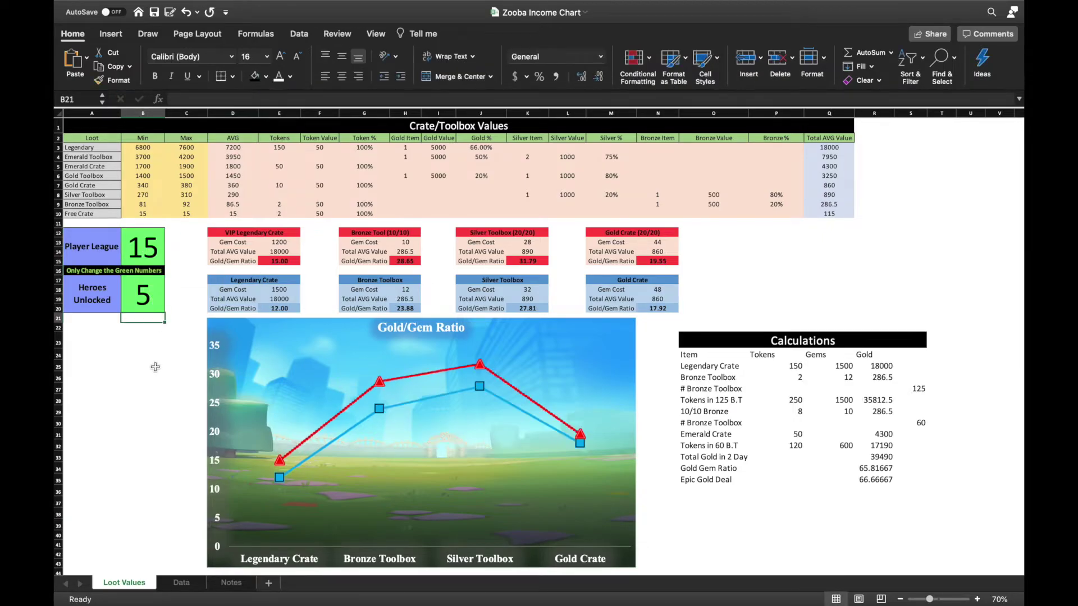
pyautogui.click(148, 245)
pyautogui.write('10')
pyautogui.press('Return')
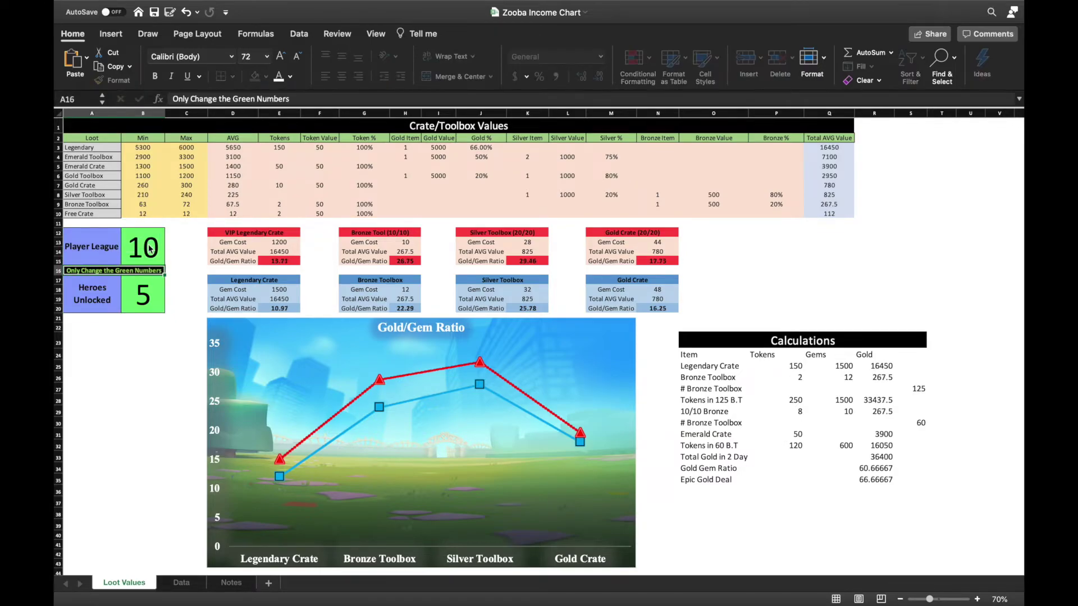
pyautogui.click(149, 246)
pyautogui.write('8')
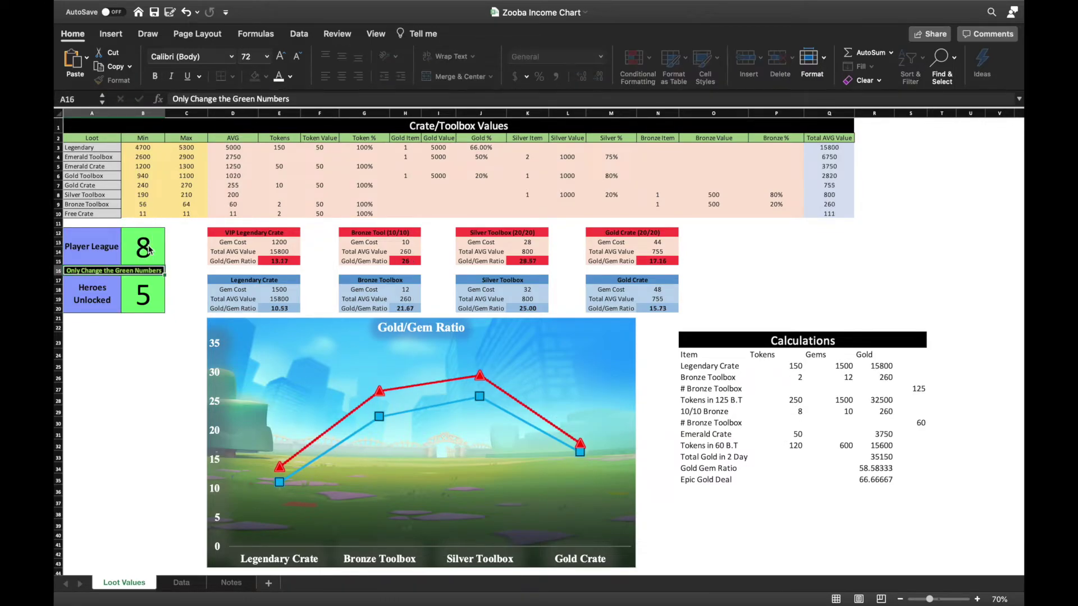
pyautogui.press('Return')
pyautogui.click(148, 246)
pyautogui.write('4')
pyautogui.press('Return')
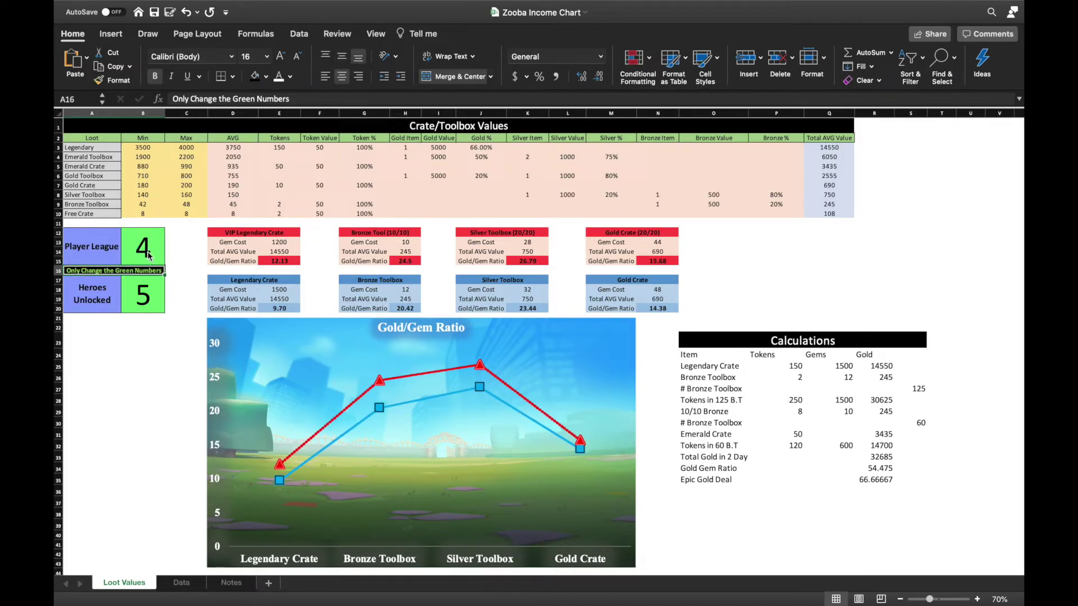
# Step: Reset Player League to 15 and Heroes Unlocked to 6, then lower the league to 10 and 4
pyautogui.click(149, 256)
pyautogui.write('15')
pyautogui.press('Return')
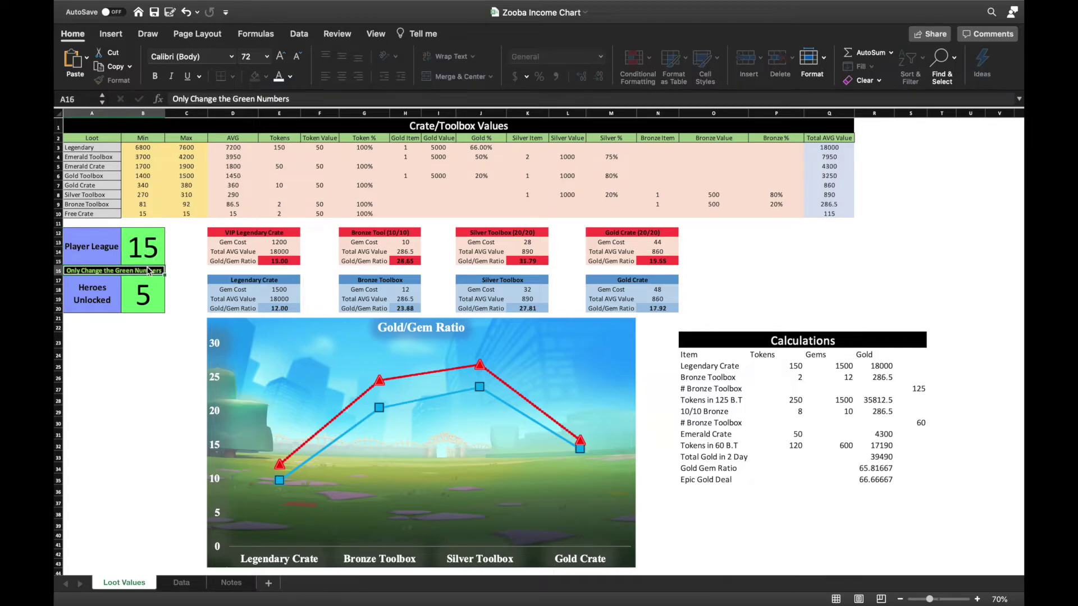
pyautogui.click(147, 295)
pyautogui.write('6')
pyautogui.press('Return')
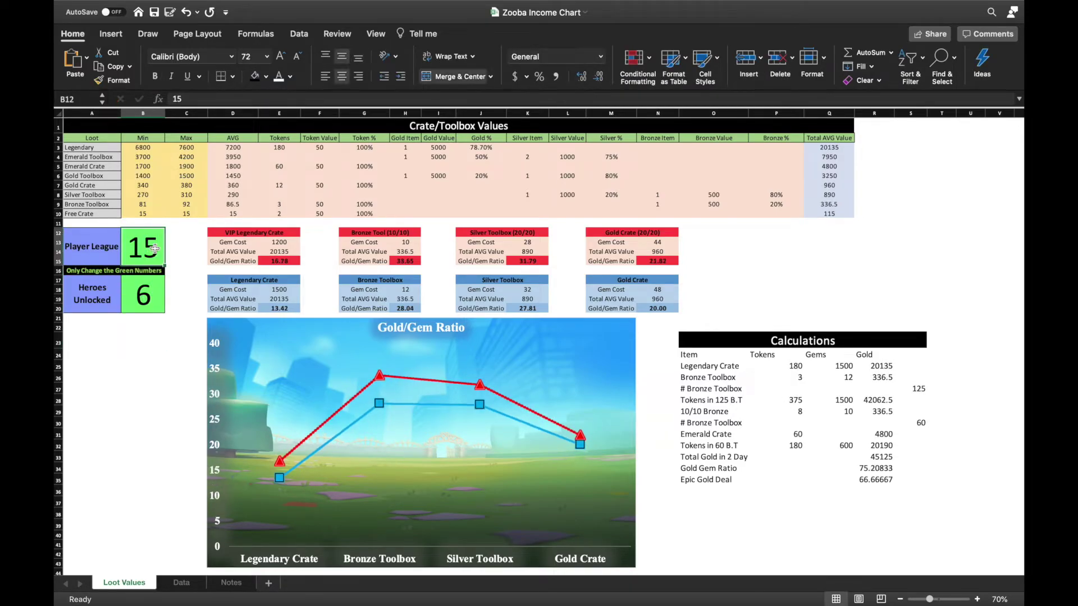
pyautogui.write('10')
pyautogui.press('Return')
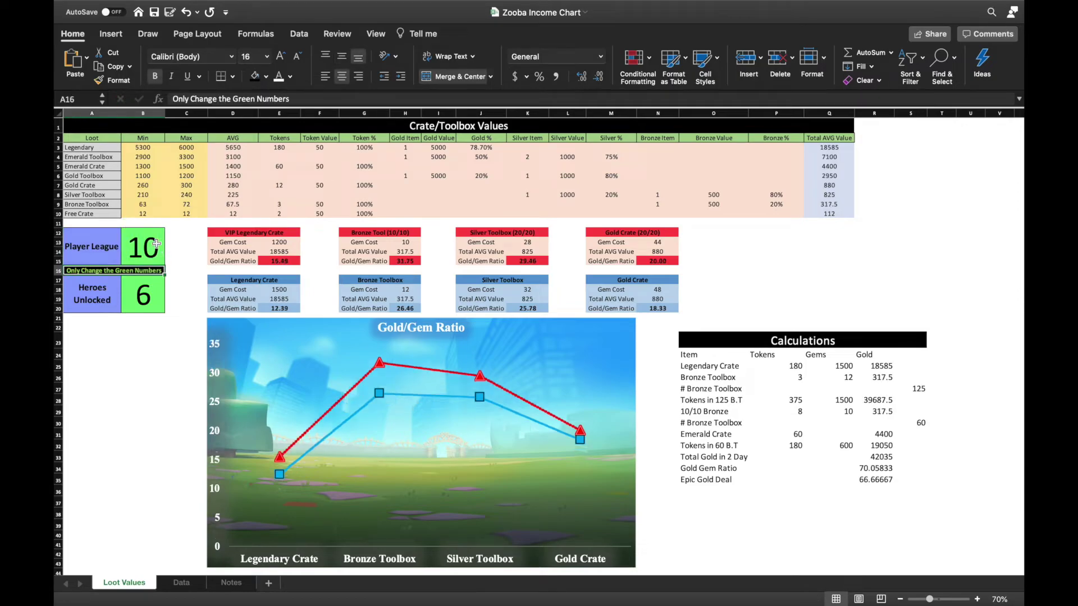
pyautogui.click(156, 244)
pyautogui.write('4')
pyautogui.press('Return')
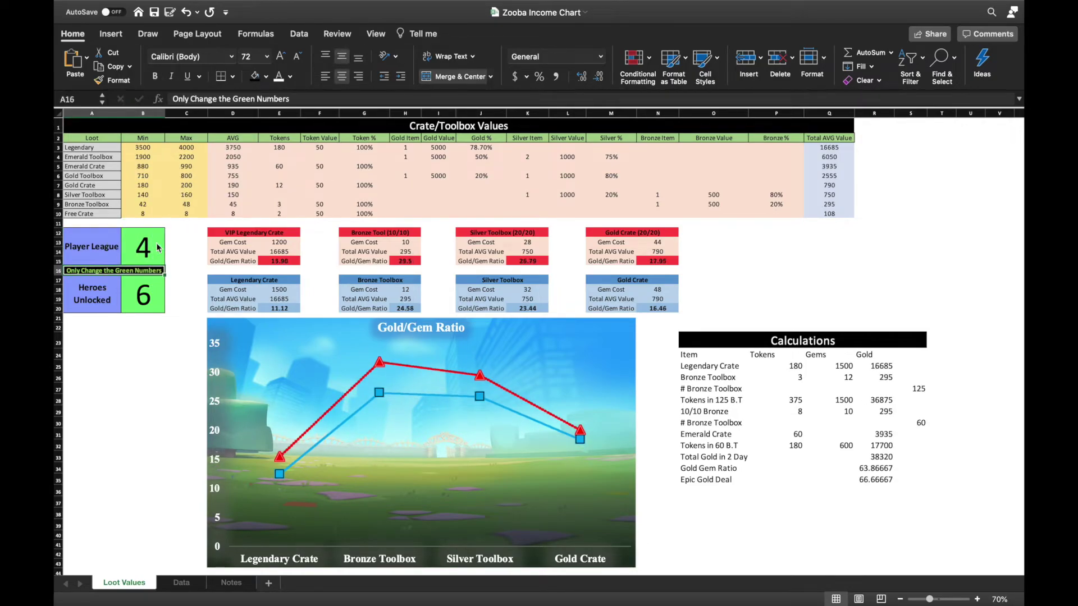
pyautogui.click(150, 296)
# Step: Try Heroes Unlocked values of 2, 4, 5 and 1, watching the tables recalculate
pyautogui.write('2')
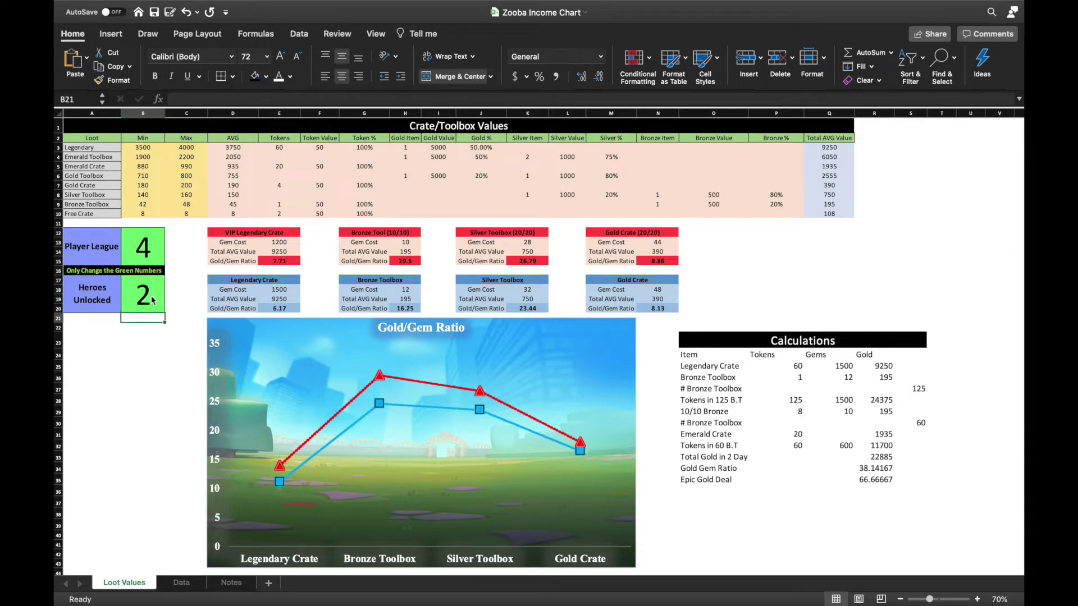
pyautogui.press('Return')
pyautogui.click(150, 297)
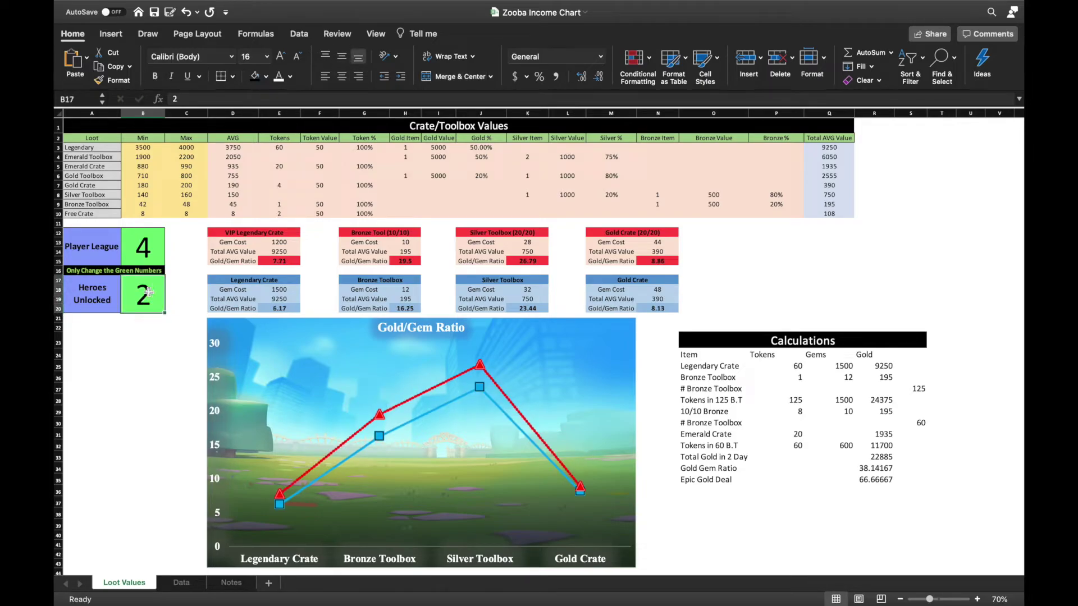
pyautogui.write('4')
pyautogui.press('Return')
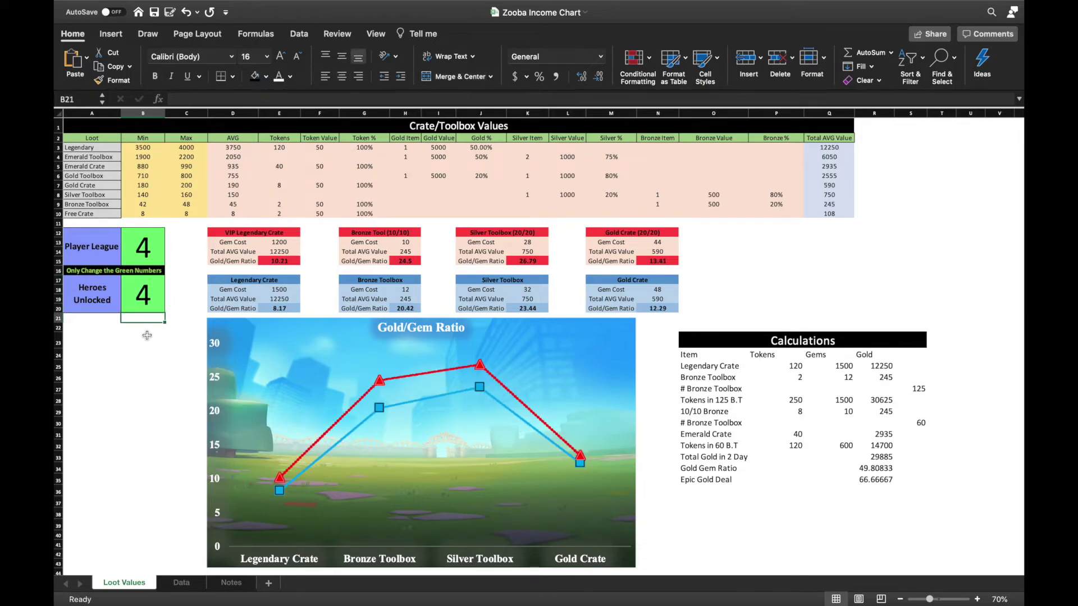
pyautogui.click(144, 308)
pyautogui.write('5')
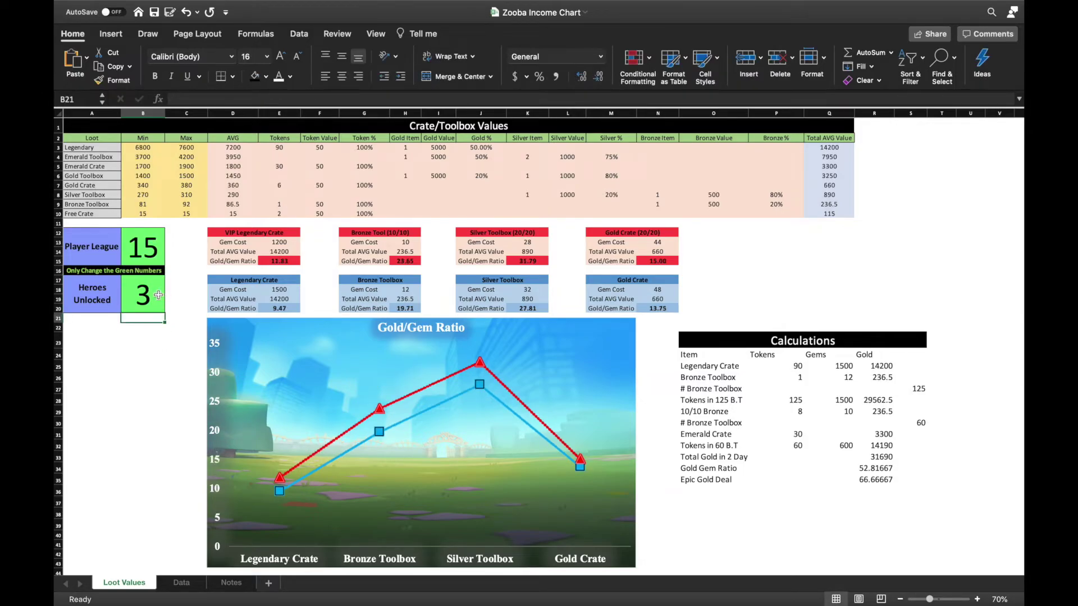
pyautogui.click(157, 298)
pyautogui.write('1')
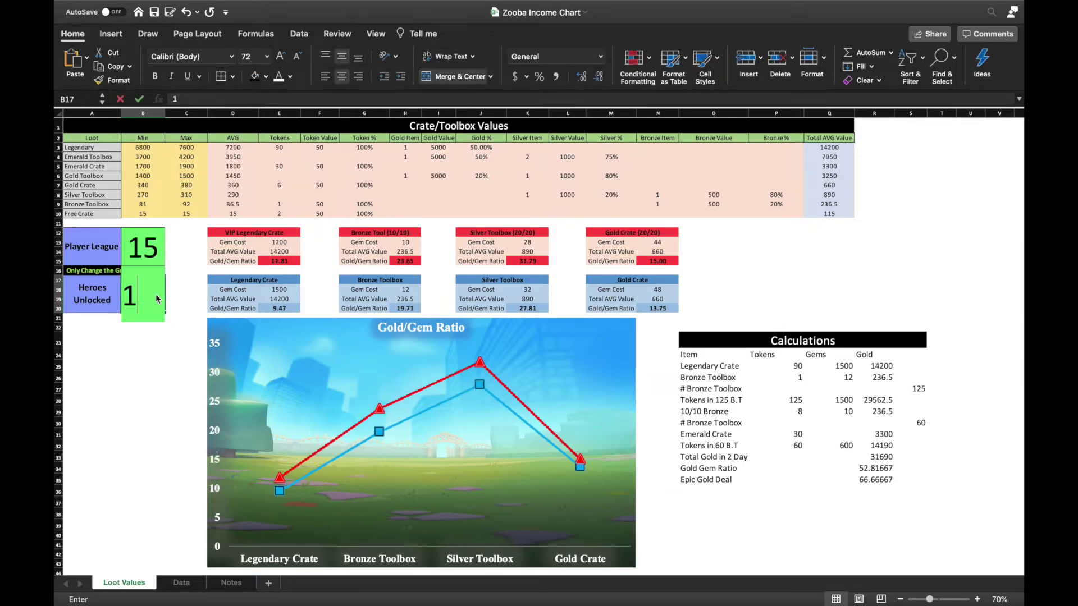
pyautogui.press('Return')
# Step: Raise Heroes Unlocked to 10, then 15, so Total Gold in 2 Day reads 75825
pyautogui.click(156, 295)
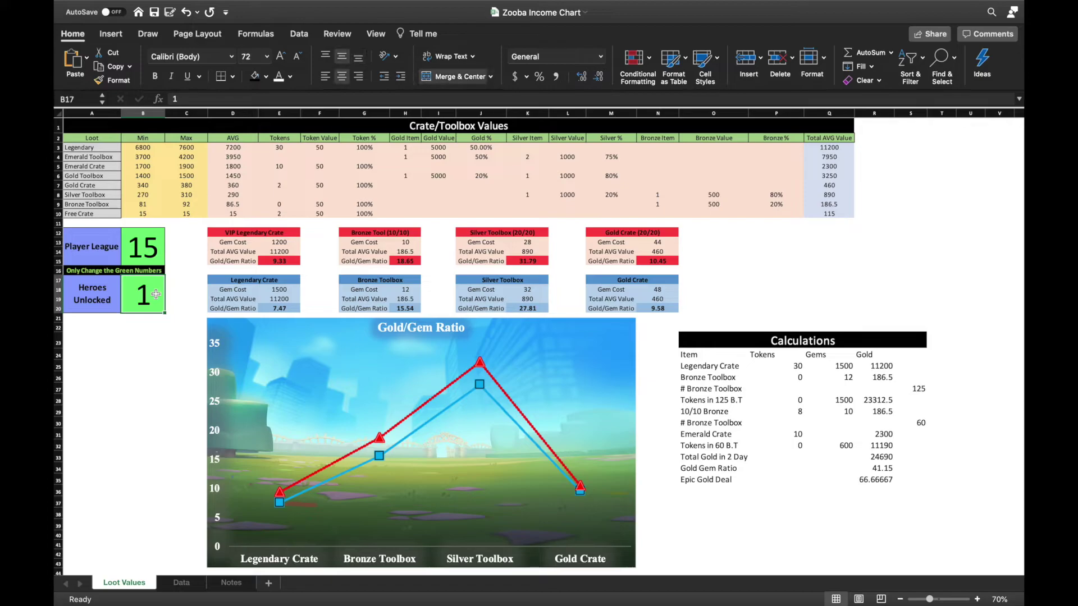
pyautogui.write('10')
pyautogui.press('Return')
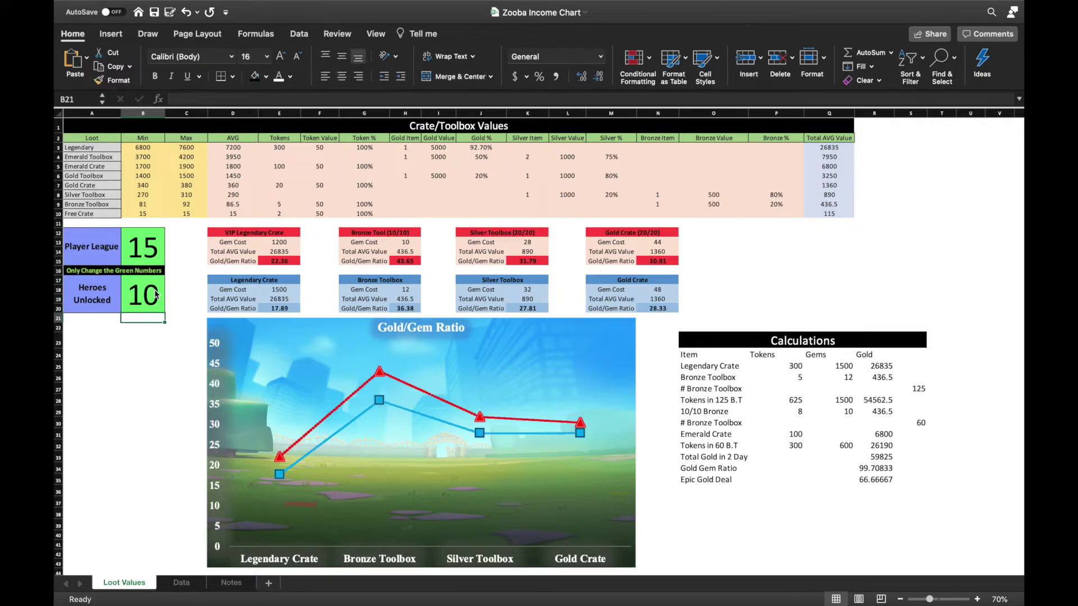
pyautogui.click(156, 294)
pyautogui.write('15')
pyautogui.press('Return')
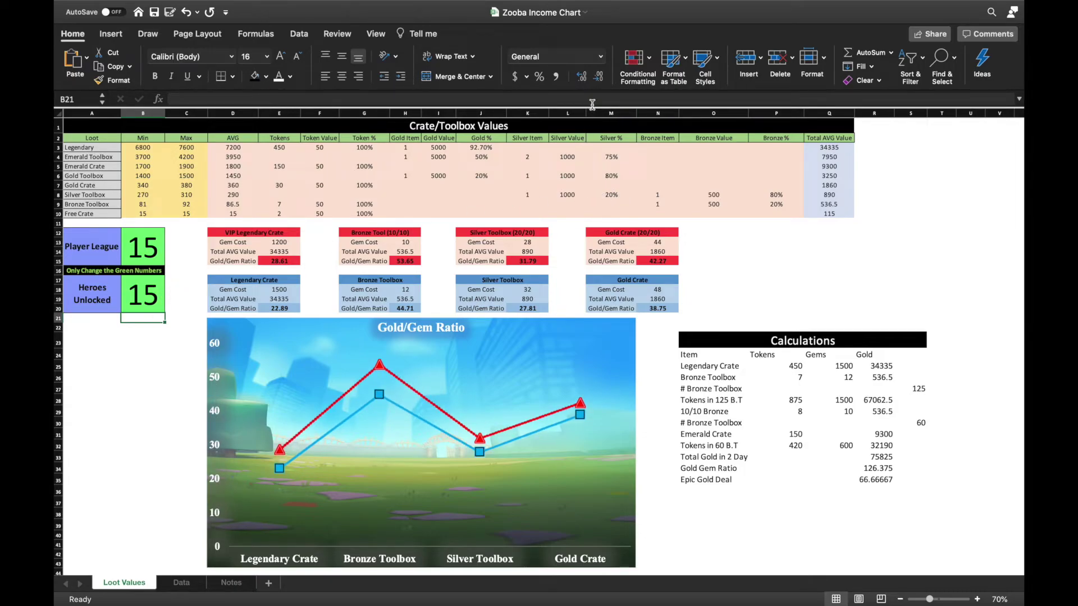
# Step: Set Heroes Unlocked (B17) and Player League (B12) to 1, dropping Total Gold in 2 Day to 16630
pyautogui.moveTo(159, 253); pyautogui.dragTo(156, 286)
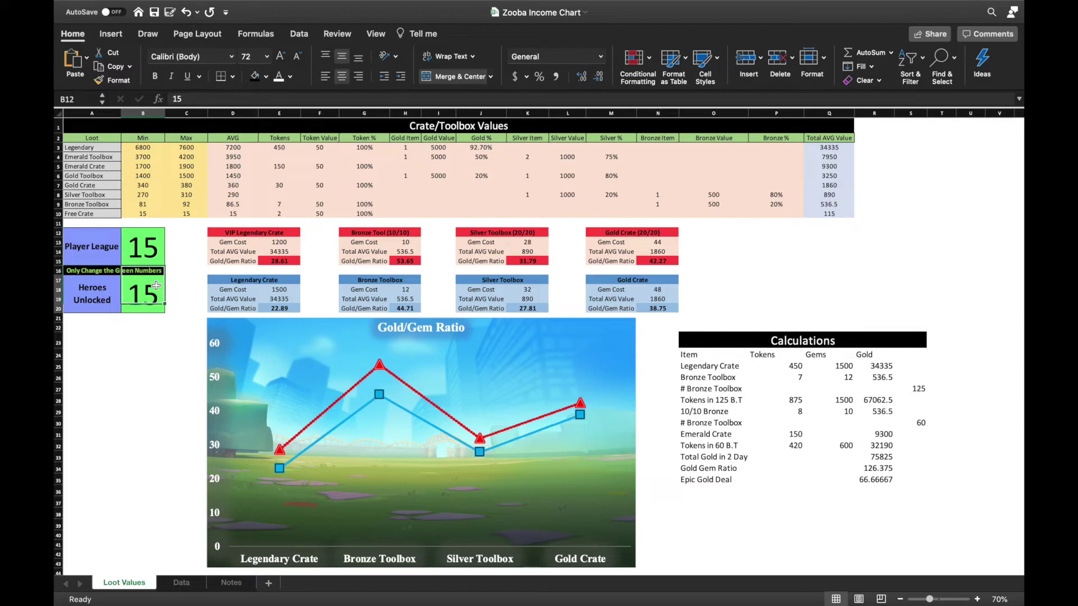
pyautogui.click(156, 286)
pyautogui.write('1')
pyautogui.press('Return')
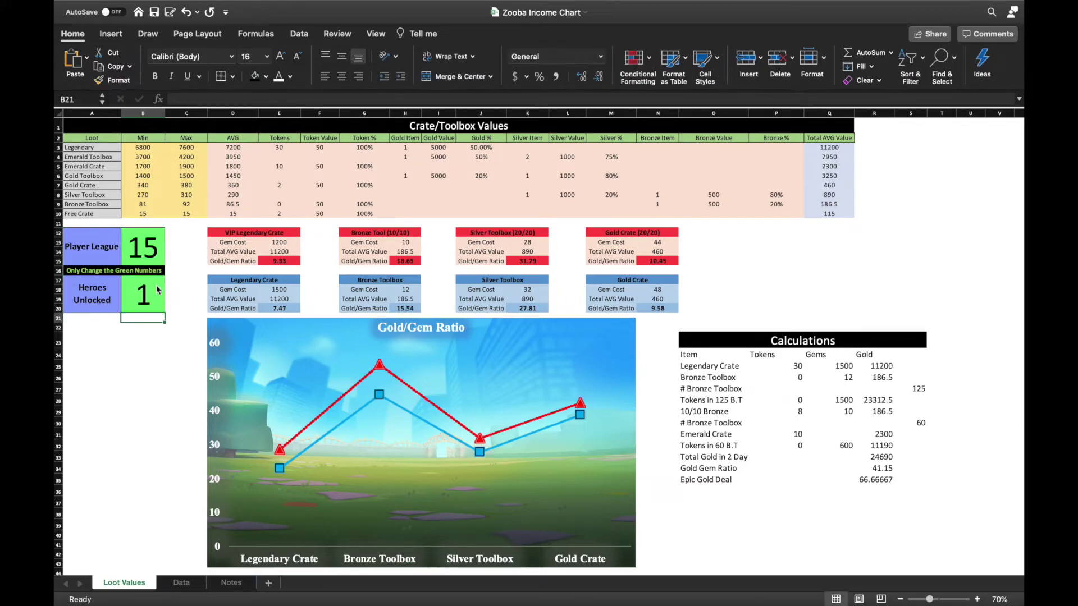
pyautogui.click(161, 259)
pyautogui.write('1')
pyautogui.press('Return')
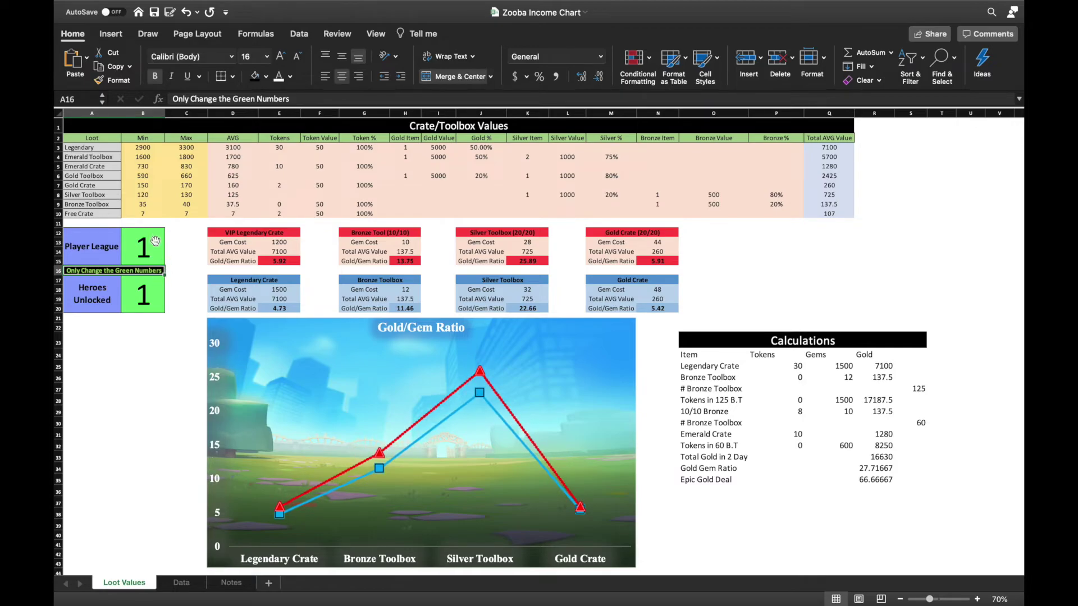
pyautogui.click(156, 241)
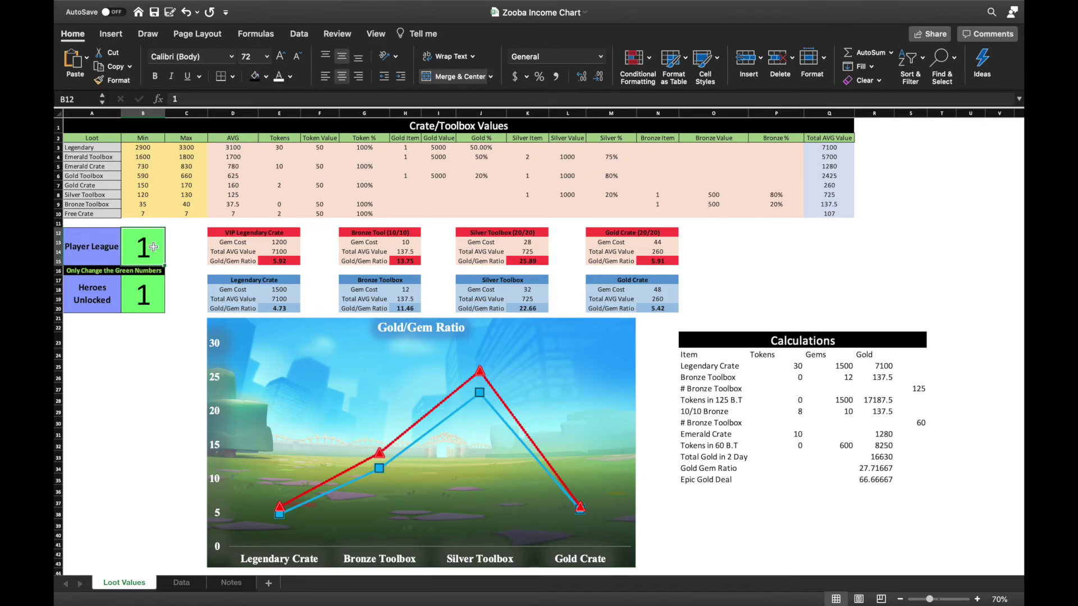
# Step: Enter Player League 15 and Heroes Unlocked 5
pyautogui.write('15')
pyautogui.press('Return')
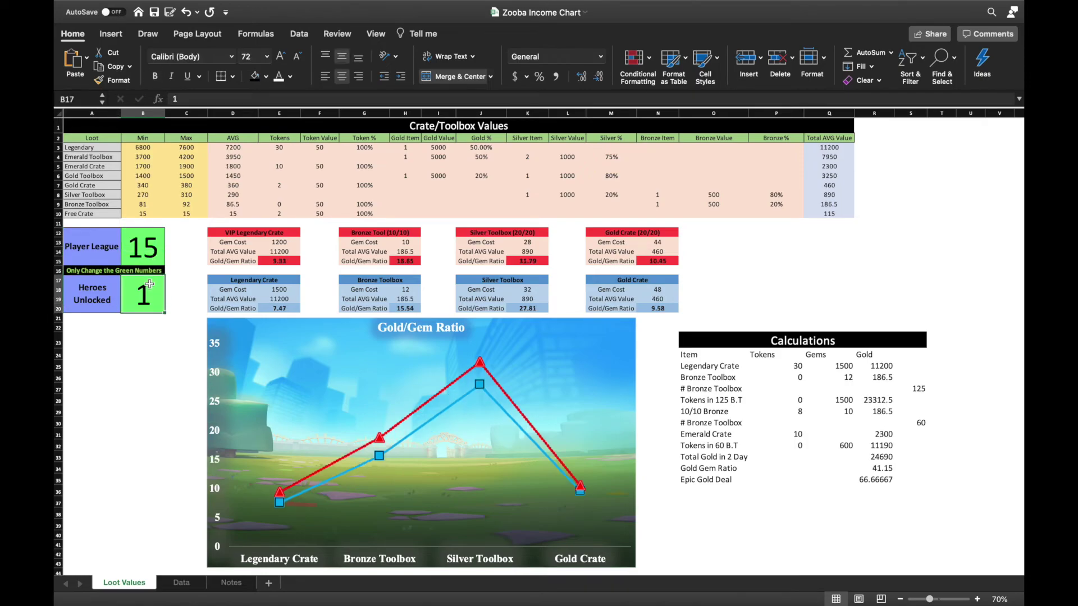
pyautogui.write('5')
pyautogui.click(154, 346)
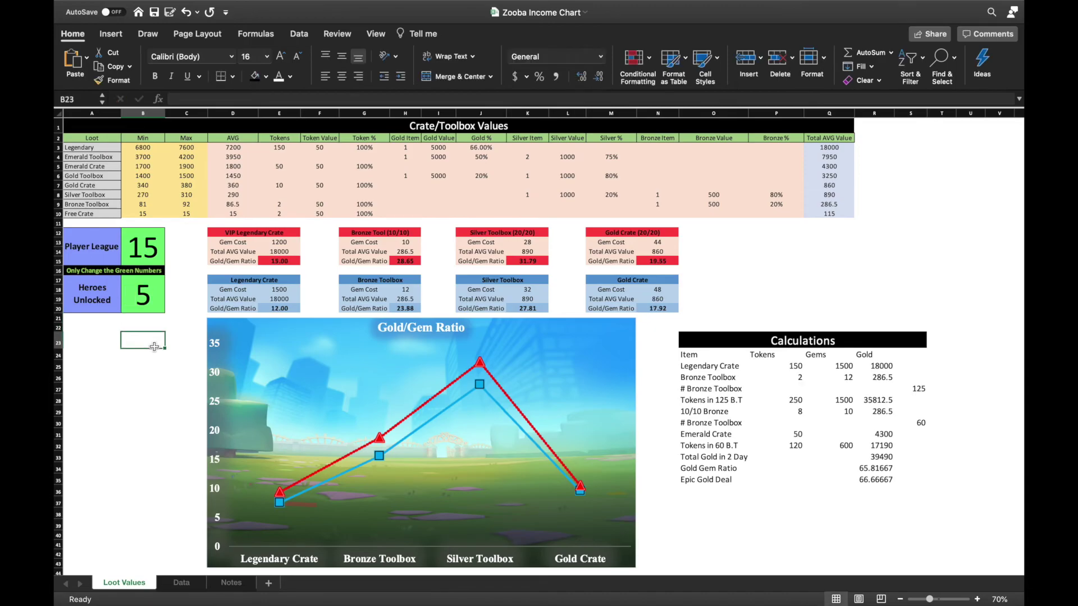
# Step: Step Player League through 5, 10 and back to 15, ending at Gold Gem Ratio 65.81667
pyautogui.click(141, 253)
pyautogui.write('5')
pyautogui.press('Return')
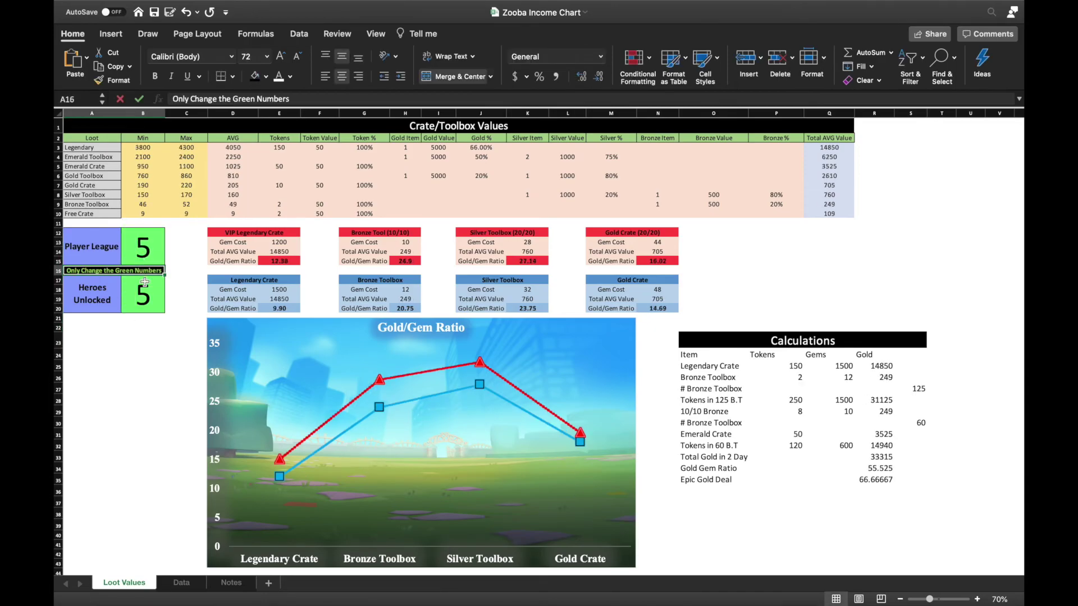
pyautogui.click(160, 355)
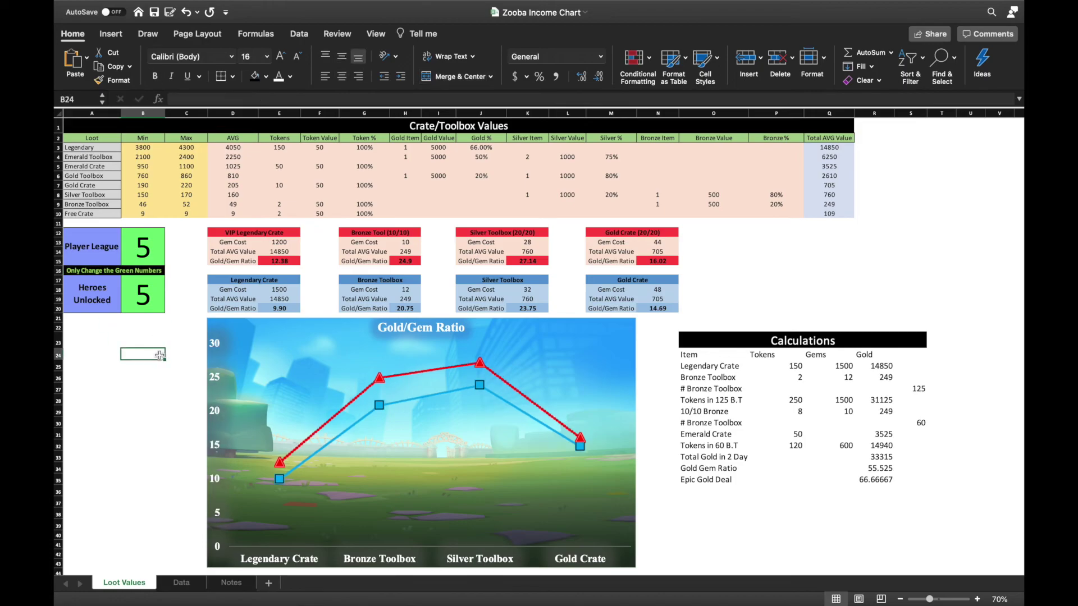
pyautogui.click(145, 247)
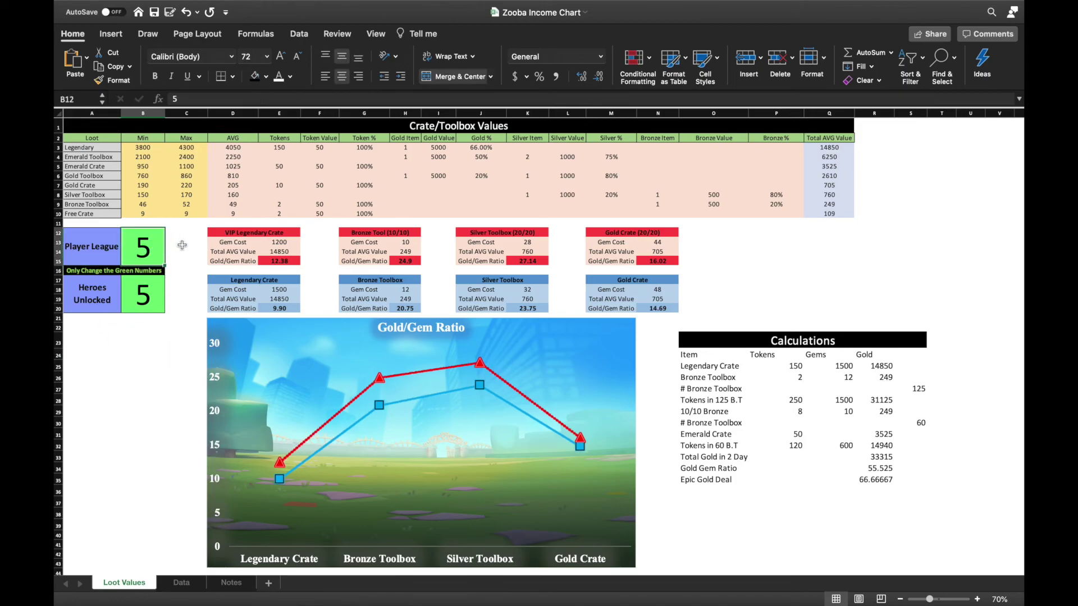
pyautogui.write('10')
pyautogui.press('Return')
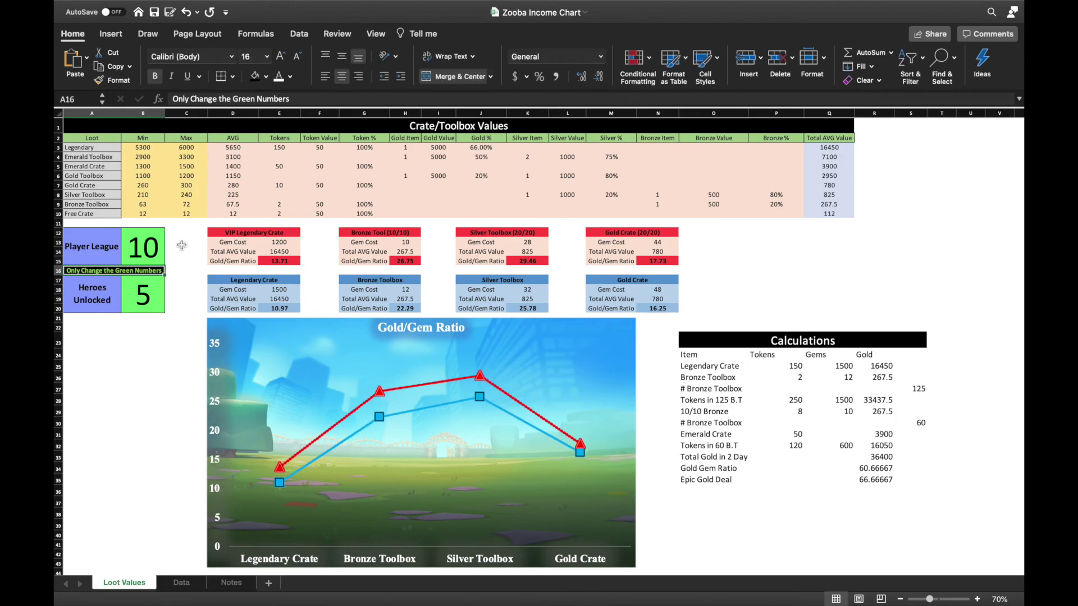
pyautogui.click(155, 247)
pyautogui.write('15')
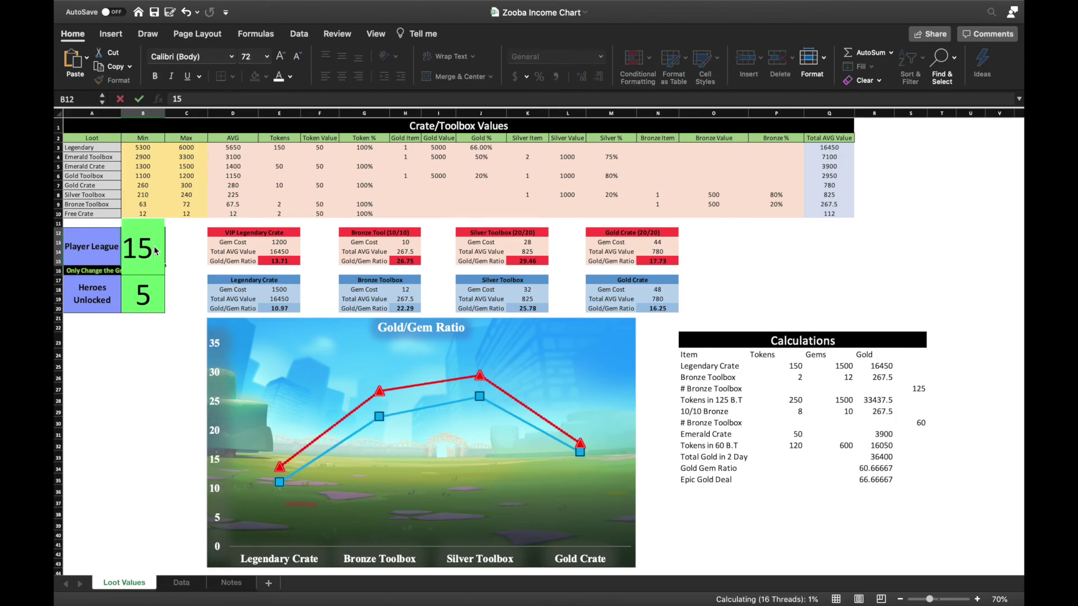
pyautogui.press('Return')
pyautogui.click(177, 247)
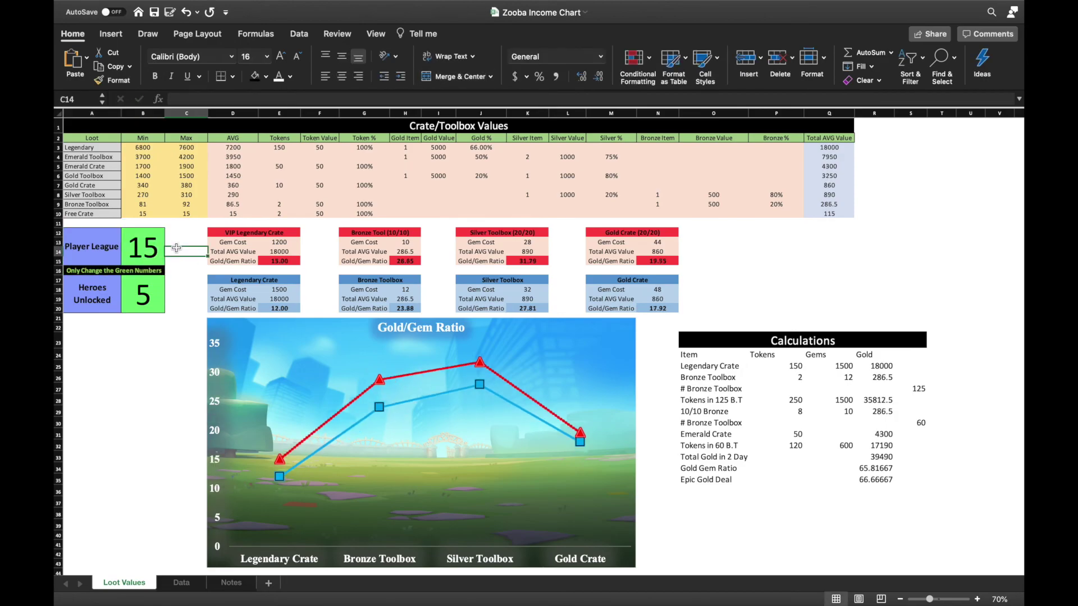